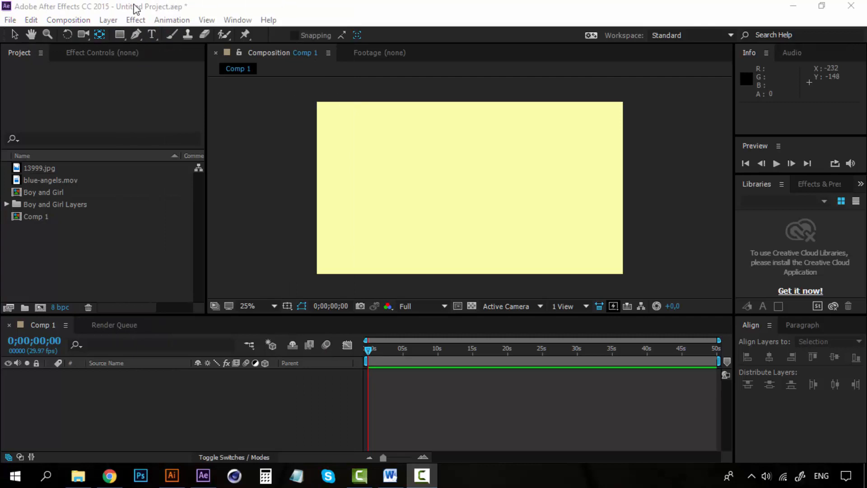
pyautogui.click(108, 20)
pyautogui.click(110, 23)
pyautogui.click(106, 425)
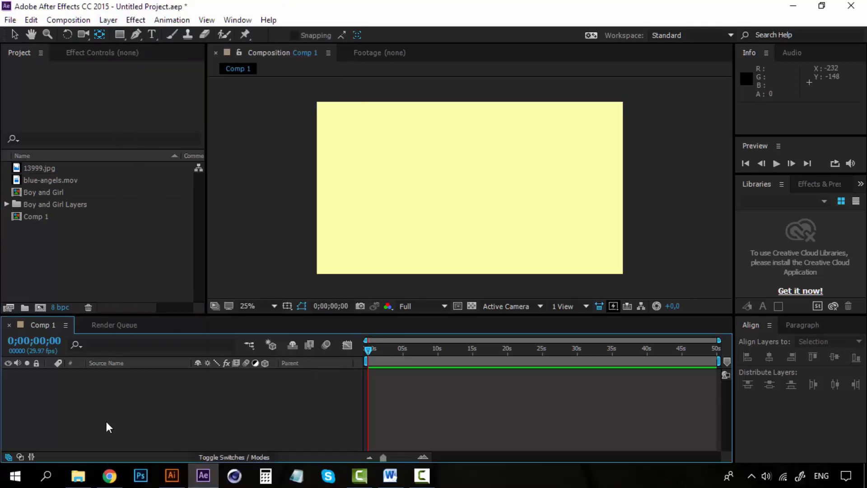
pyautogui.click(111, 20)
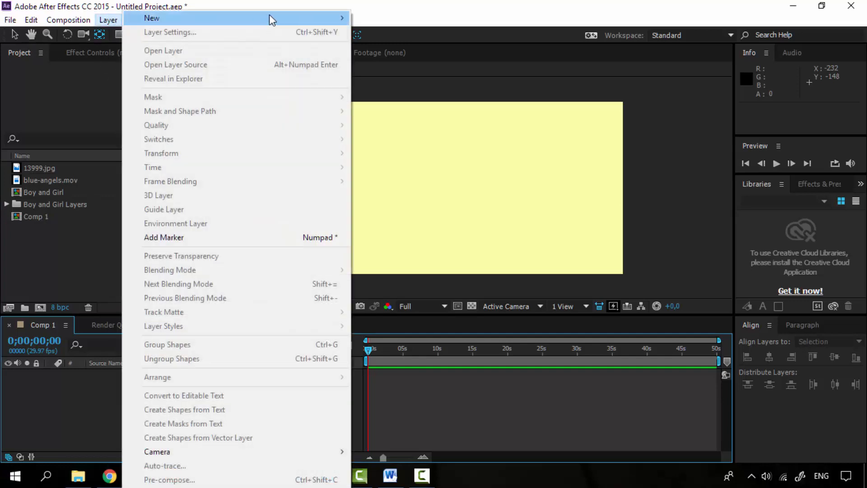
pyautogui.moveTo(269, 18)
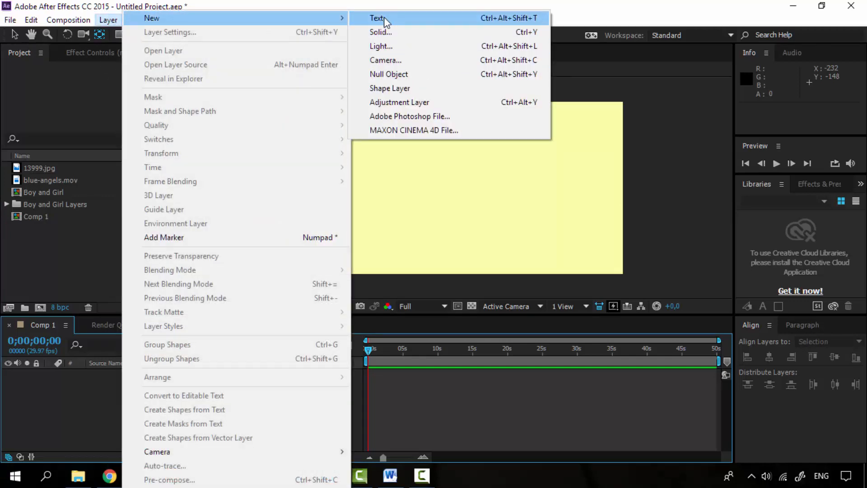
pyautogui.click(598, 18)
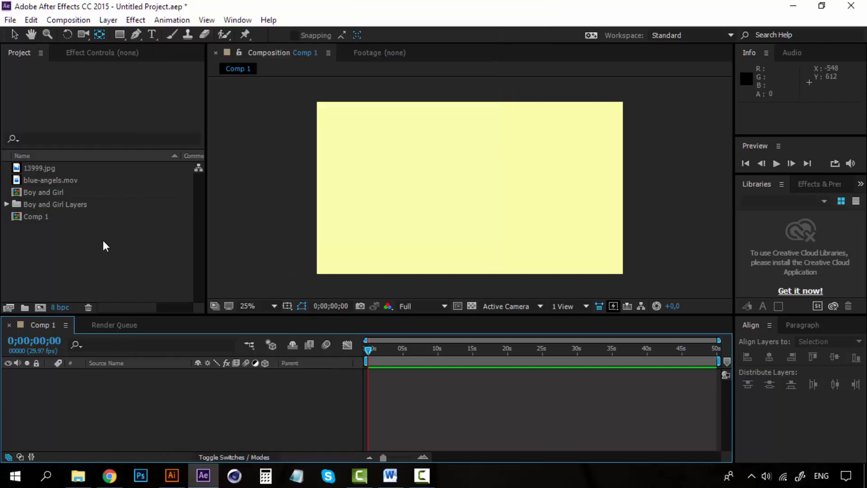
# Add the Boy/Boy and Girl.ai layer from the Boy and Girl Layers folder to Comp 1
pyautogui.click(6, 205)
pyautogui.moveTo(54, 218); pyautogui.dragTo(471, 201)
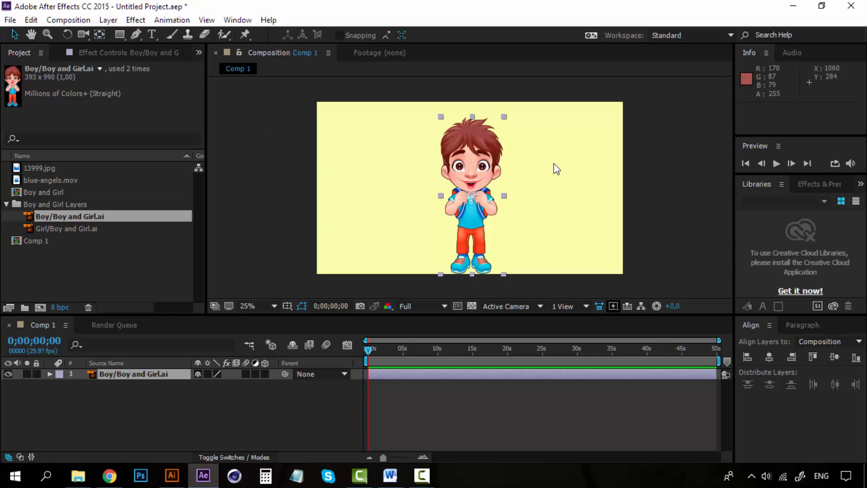
# Nudge the boy layer slightly upward and scale it down to about 82%
pyautogui.moveTo(481, 154); pyautogui.dragTo(480, 149)
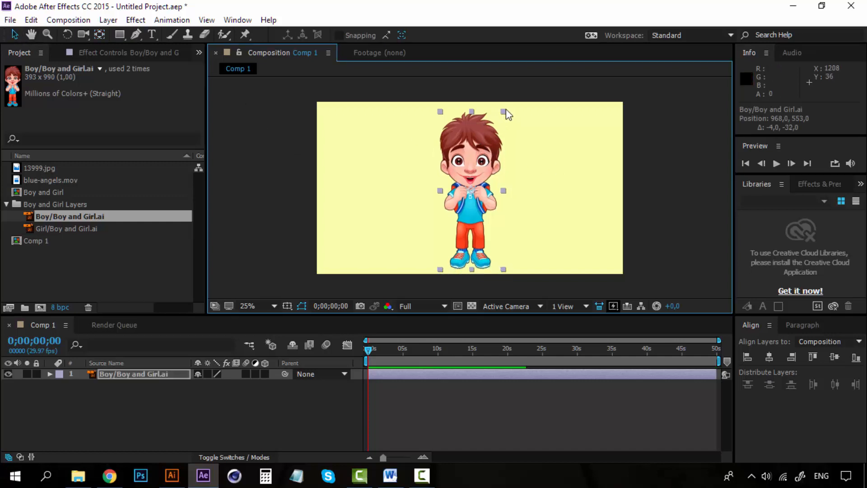
pyautogui.moveTo(503, 112); pyautogui.dragTo(499, 113)
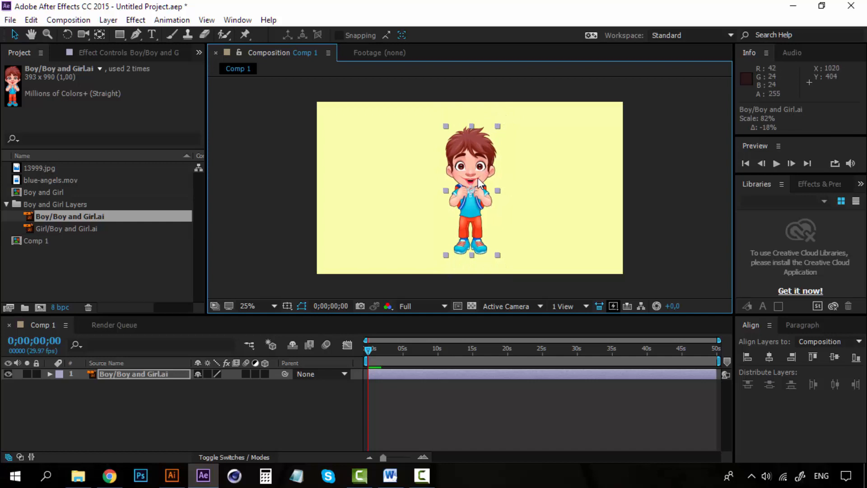
pyautogui.scroll(2, 476, 188)
pyautogui.scroll(-2, 477, 188)
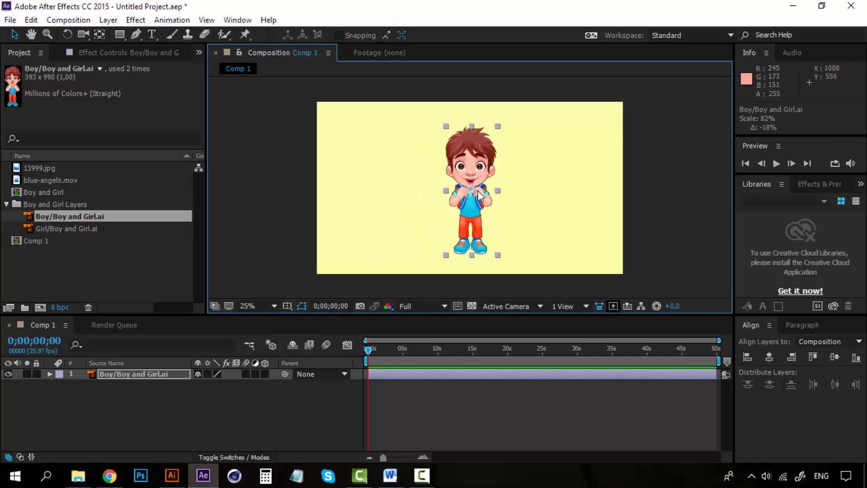
pyautogui.scroll(2, 478, 195)
pyautogui.scroll(-2, 478, 195)
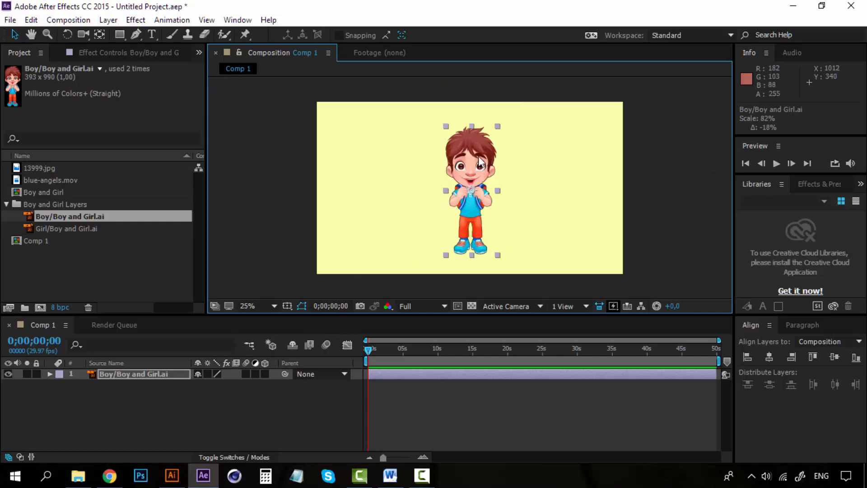
pyautogui.moveTo(481, 164); pyautogui.dragTo(408, 162)
pyautogui.moveTo(497, 151); pyautogui.dragTo(461, 158)
pyautogui.hotkey('ctrl', 'z')
# Try adjusting the boy layer's Position value by scrubbing, undoing each change
pyautogui.click(128, 375)
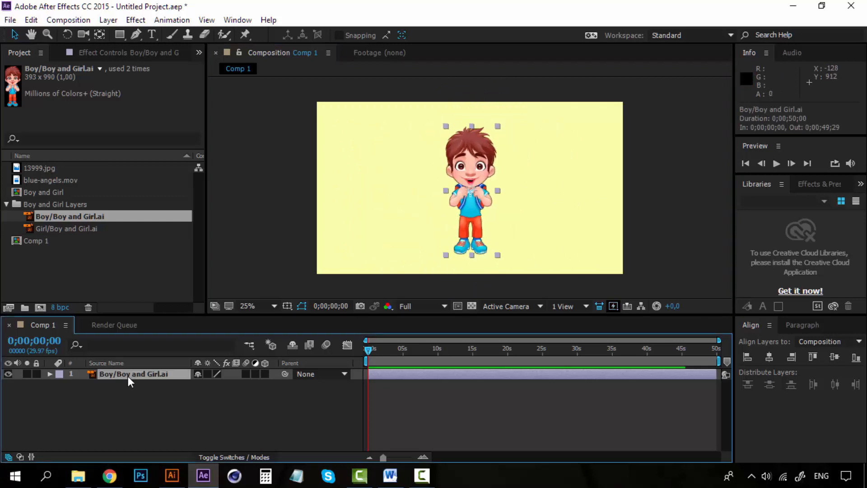
pyautogui.press('p')
pyautogui.moveTo(207, 388); pyautogui.dragTo(167, 385)
pyautogui.hotkey('ctrl', 'z')
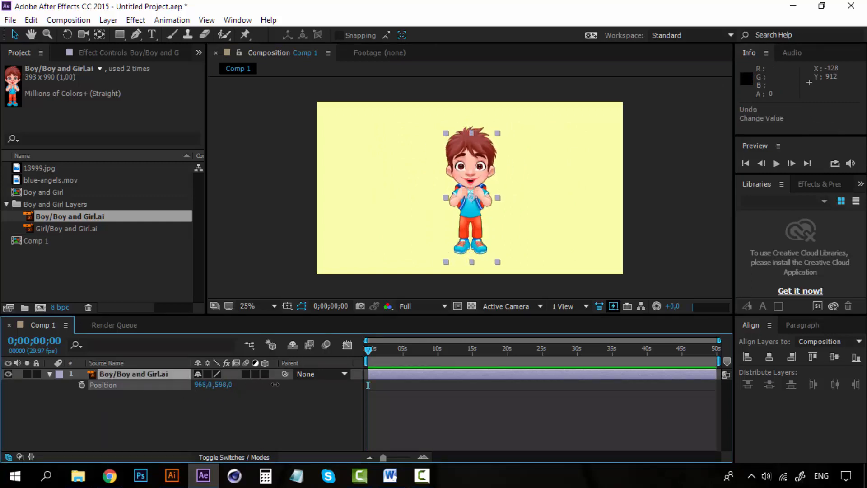
pyautogui.moveTo(225, 384); pyautogui.dragTo(201, 383)
pyautogui.hotkey('ctrl', 'z')
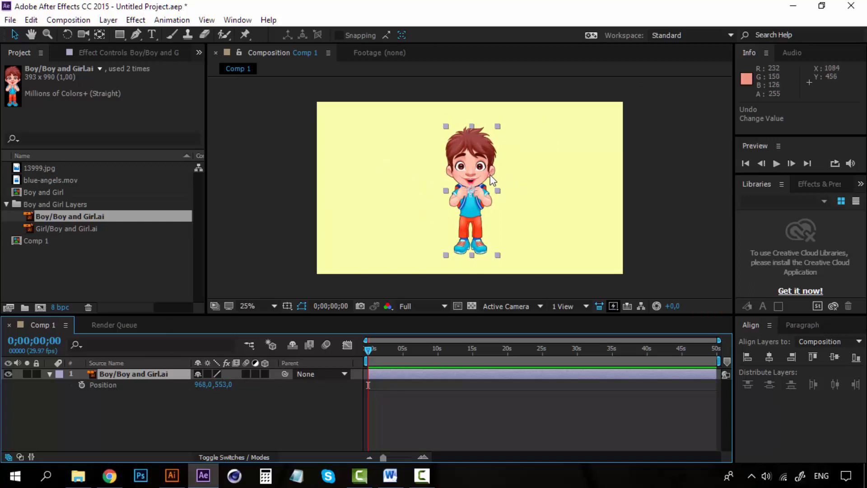
# Turn the boy layer into a 3D layer
pyautogui.click(265, 374)
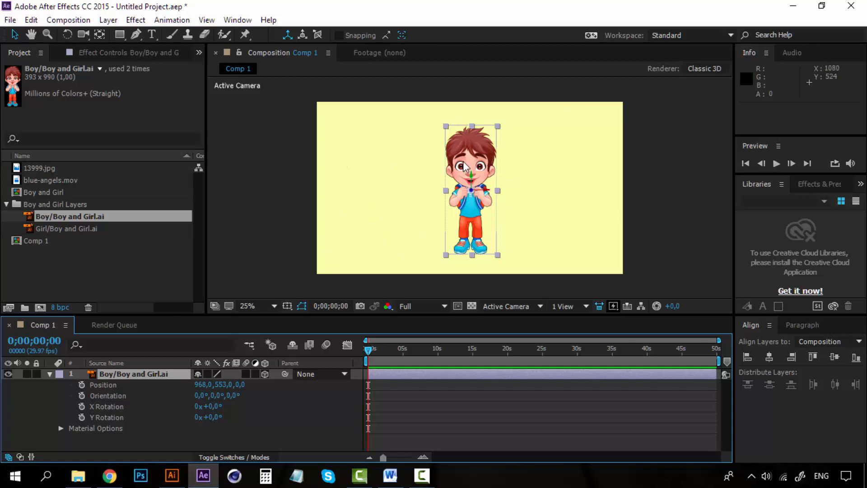
# Zoom in and out of the composition to examine the boy's 3D axis gizmo
pyautogui.scroll(2, 487, 190)
pyautogui.scroll(-1, 485, 195)
pyautogui.scroll(2, 485, 193)
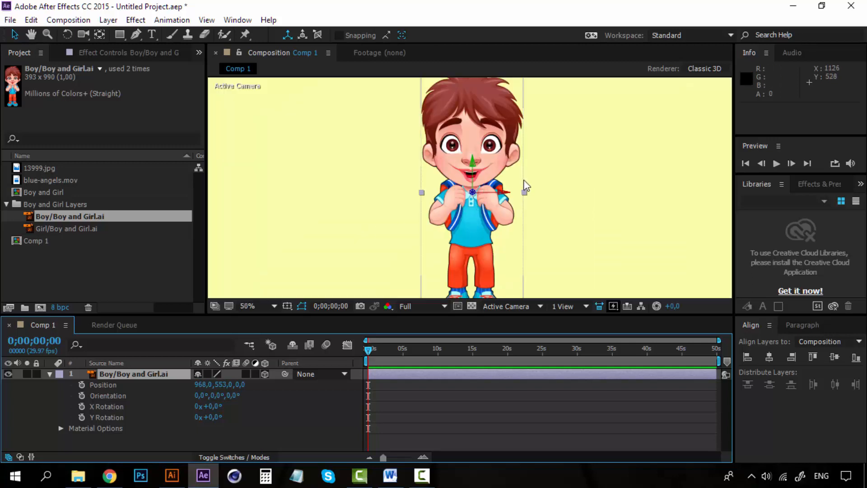
pyautogui.scroll(-1, 524, 179)
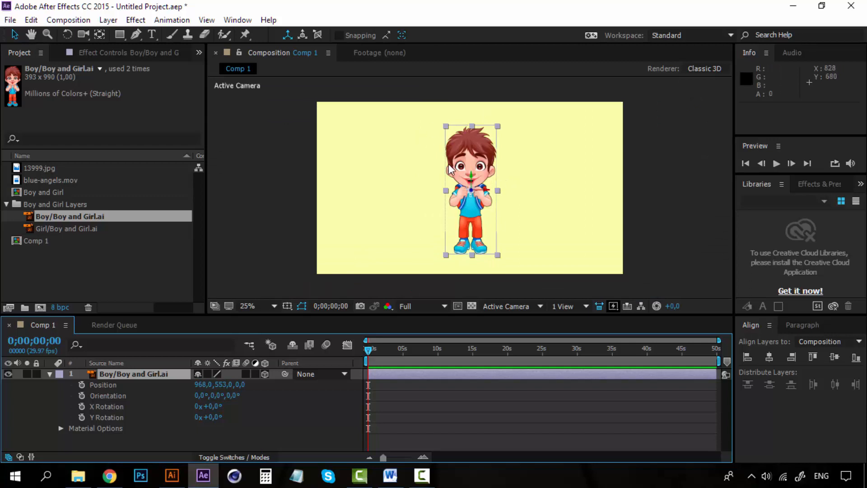
pyautogui.scroll(1, 490, 194)
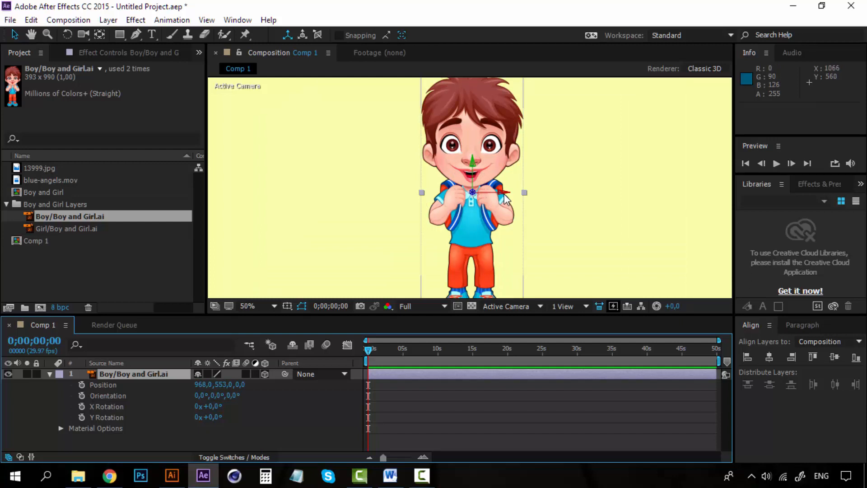
pyautogui.scroll(1, 477, 198)
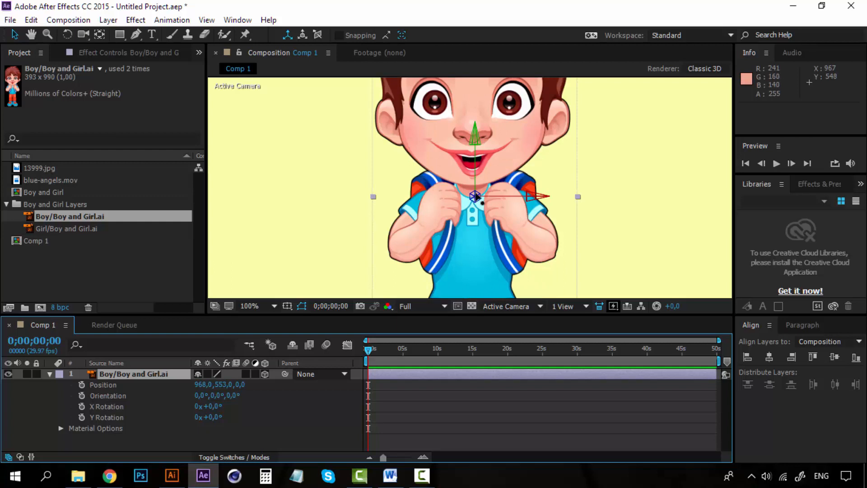
pyautogui.scroll(-1, 491, 202)
pyautogui.scroll(-1, 492, 201)
pyautogui.scroll(1, 491, 201)
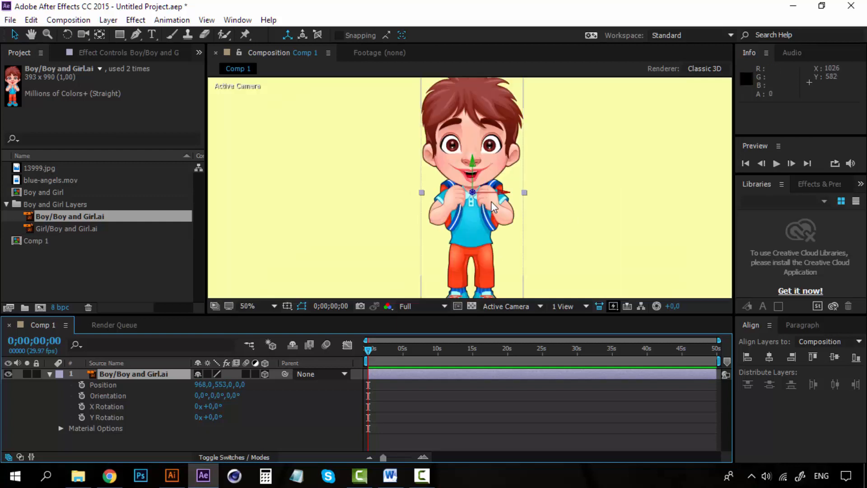
pyautogui.scroll(1, 473, 192)
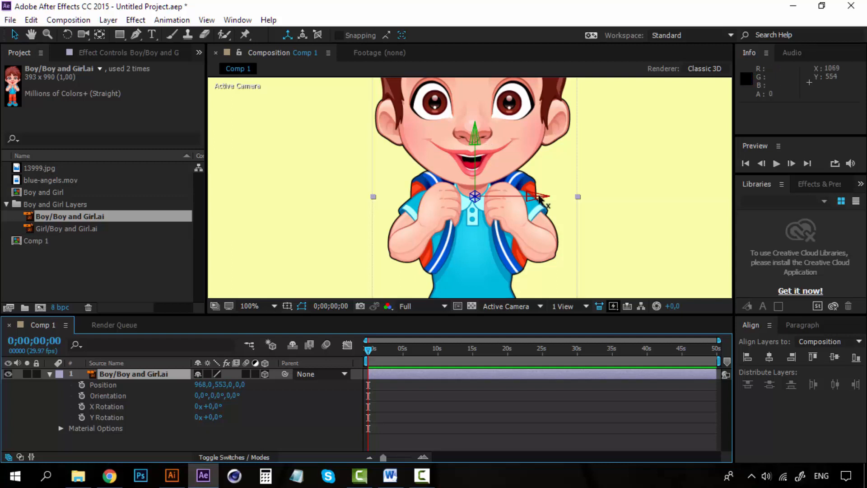
pyautogui.press(',')
pyautogui.press(',')
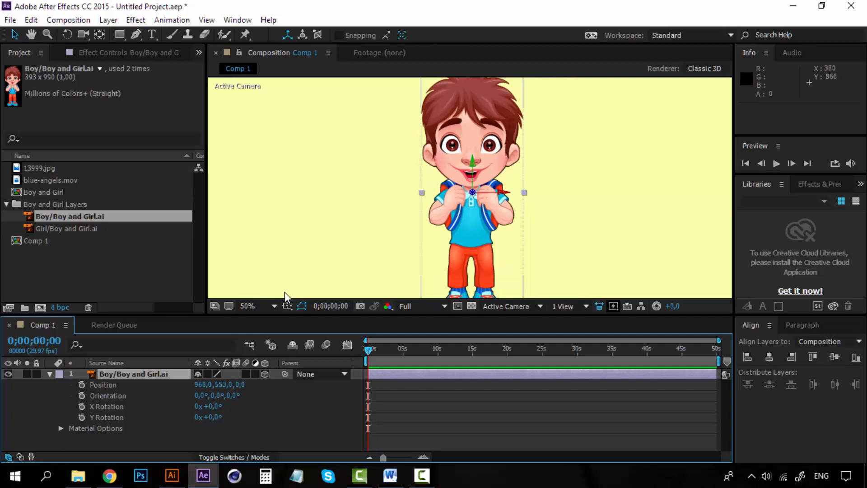
# Try switching the boy layer back to 2D and changing its Rotation, undoing the change
pyautogui.click(265, 374)
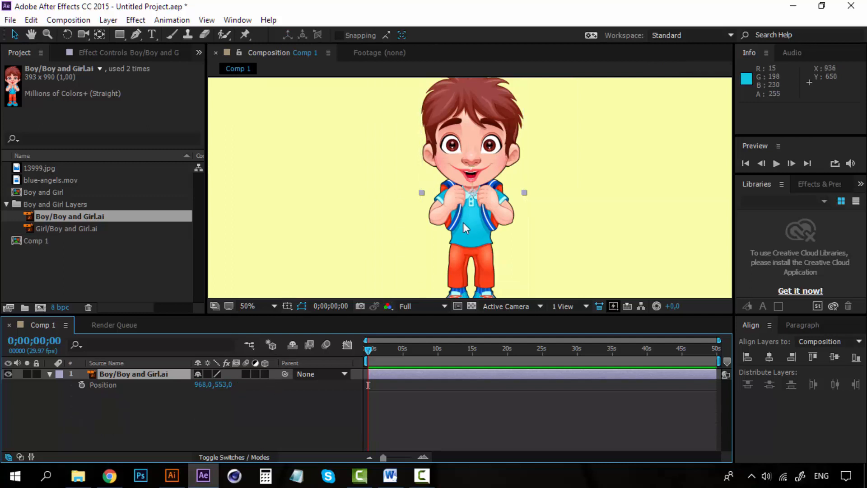
pyautogui.press(',')
pyautogui.press('.')
pyautogui.press('r')
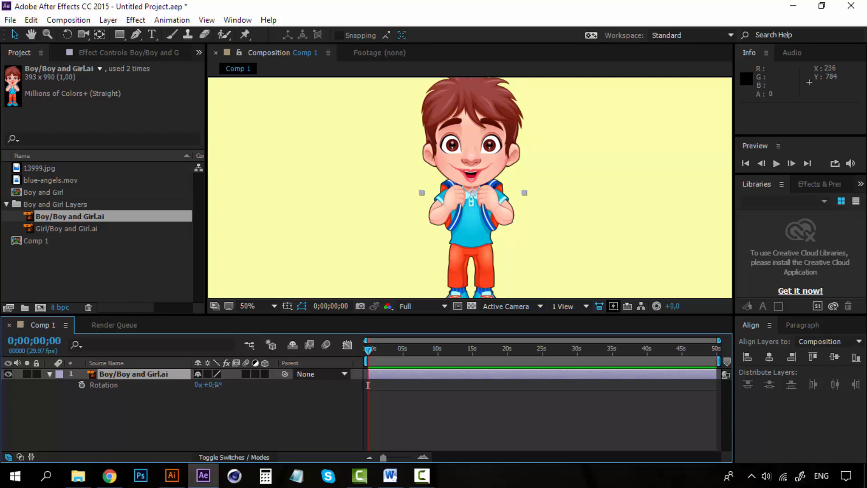
pyautogui.moveTo(215, 385); pyautogui.dragTo(277, 387)
pyautogui.hotkey('ctrl', 'z')
pyautogui.hotkey('ctrl', 'z')
# Re-enable 3D on the boy layer and expand its Transform properties
pyautogui.click(265, 373)
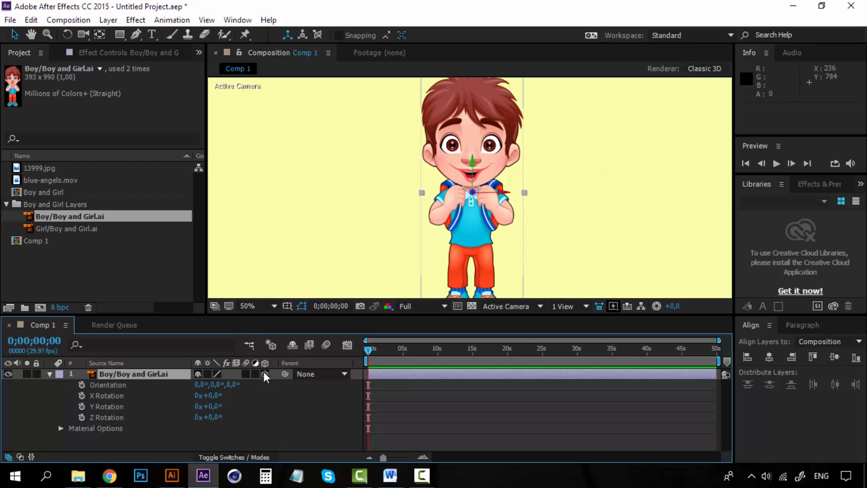
pyautogui.click(50, 373)
pyautogui.click(51, 373)
pyautogui.click(61, 385)
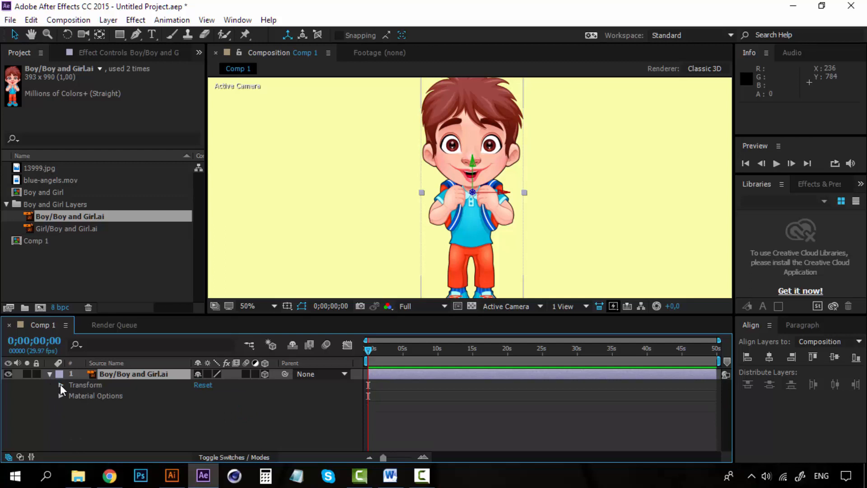
pyautogui.click(60, 395)
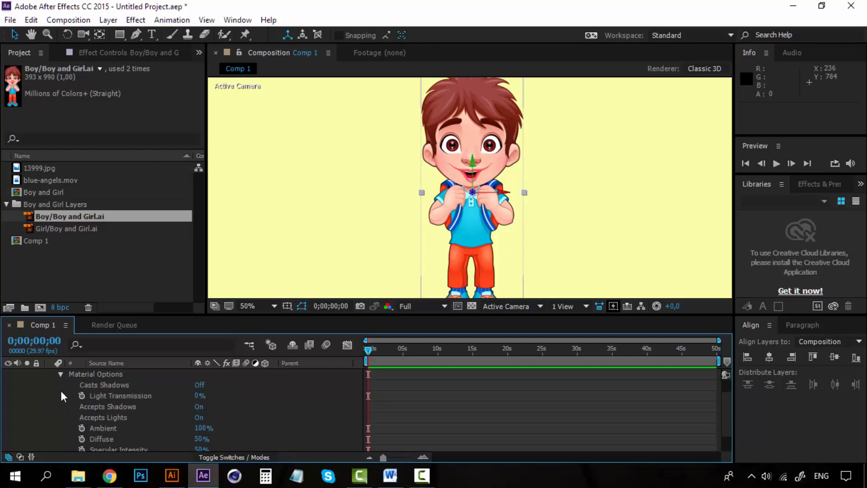
pyautogui.click(61, 373)
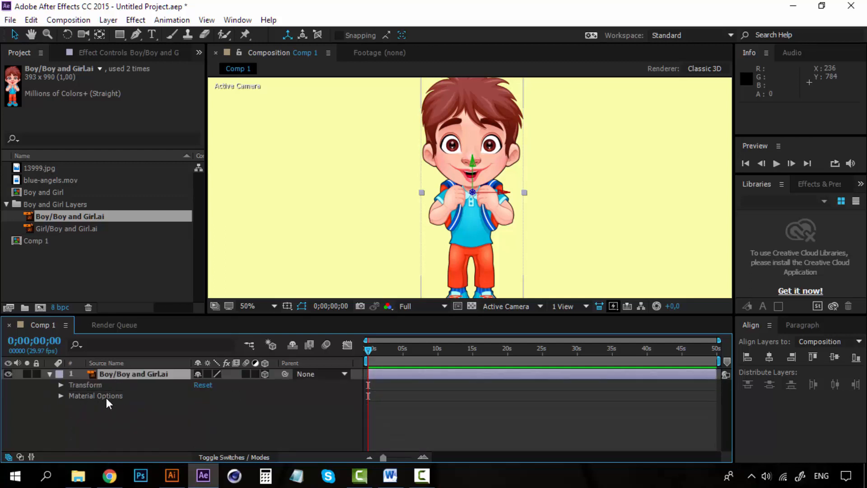
pyautogui.click(60, 384)
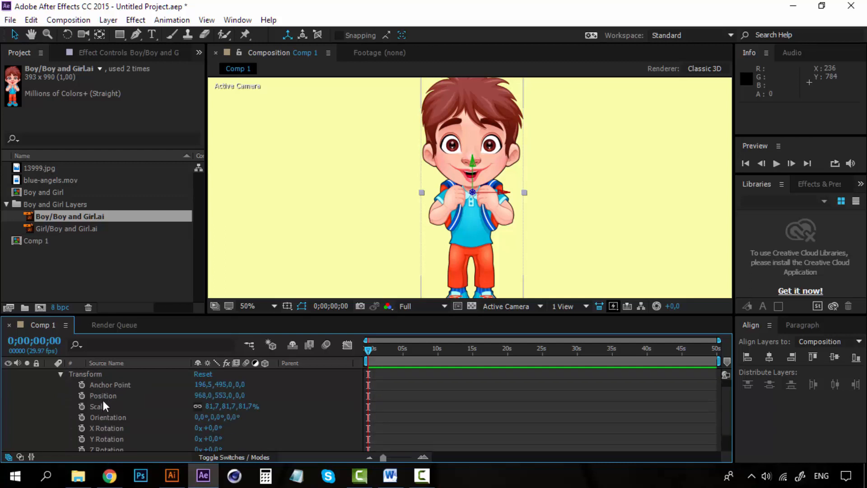
pyautogui.scroll(-2, 103, 400)
pyautogui.scroll(3, 103, 404)
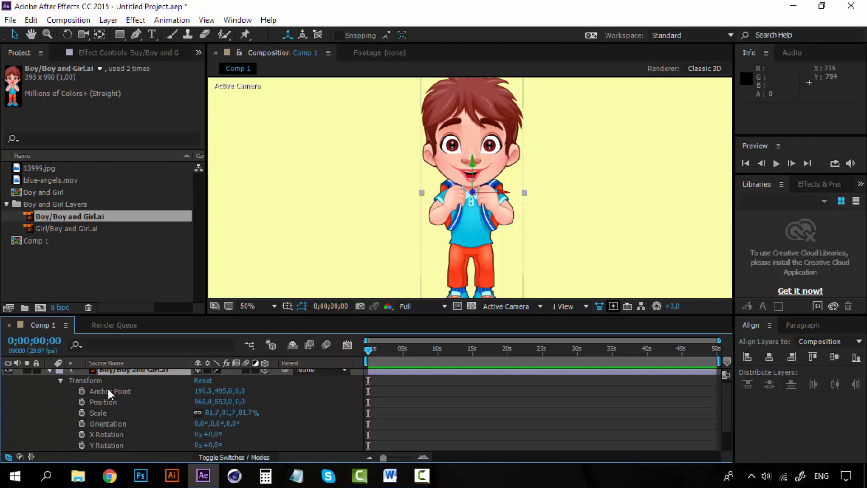
pyautogui.scroll(-2, 115, 413)
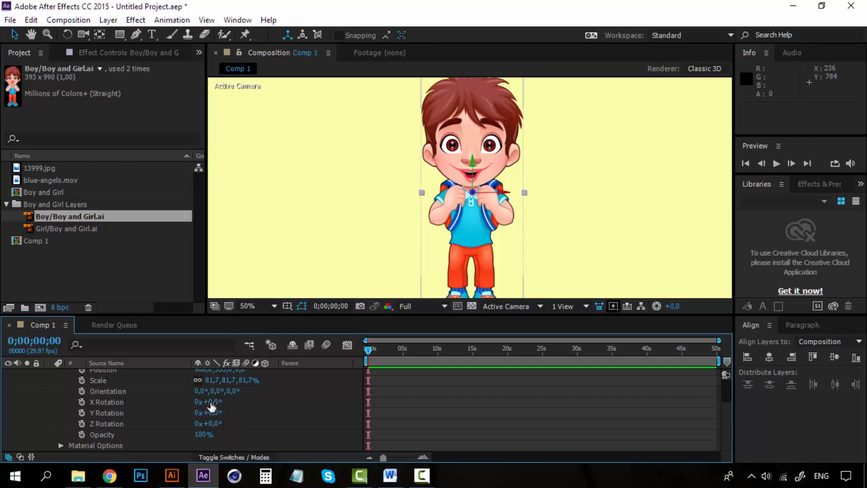
# Set the boy layer's X Rotation to 3°
pyautogui.moveTo(212, 402); pyautogui.dragTo(255, 402)
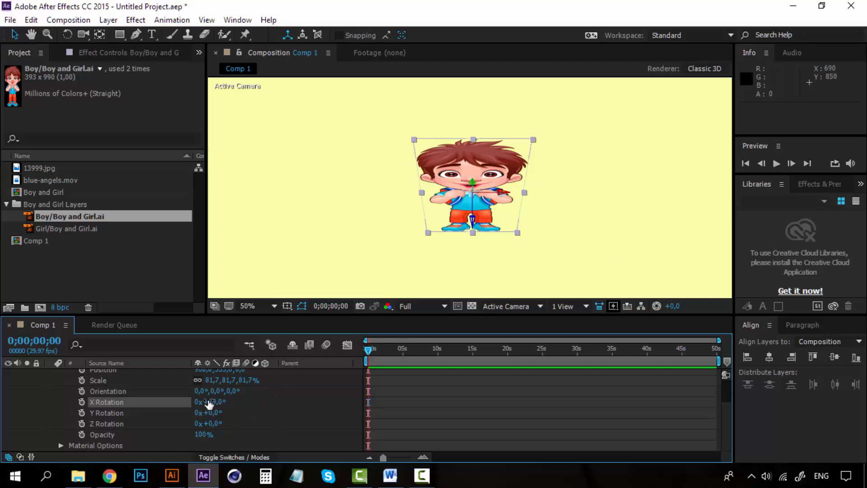
pyautogui.moveTo(212, 401); pyautogui.dragTo(133, 406)
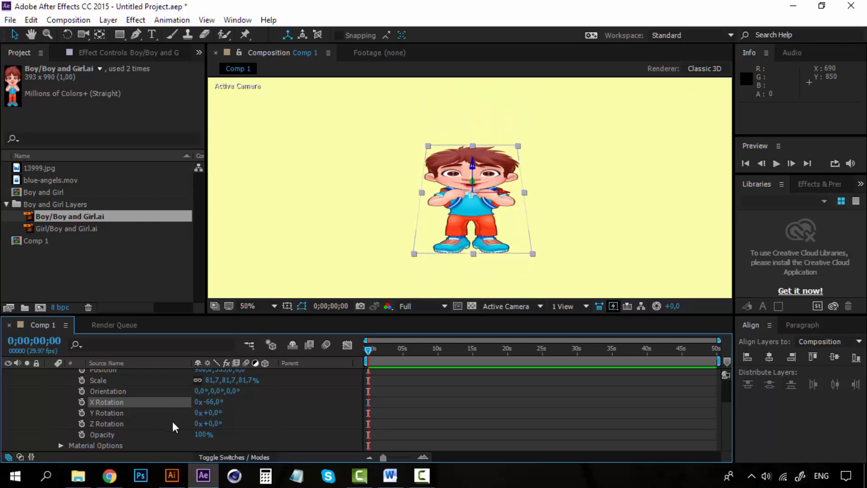
pyautogui.moveTo(221, 402); pyautogui.dragTo(262, 398)
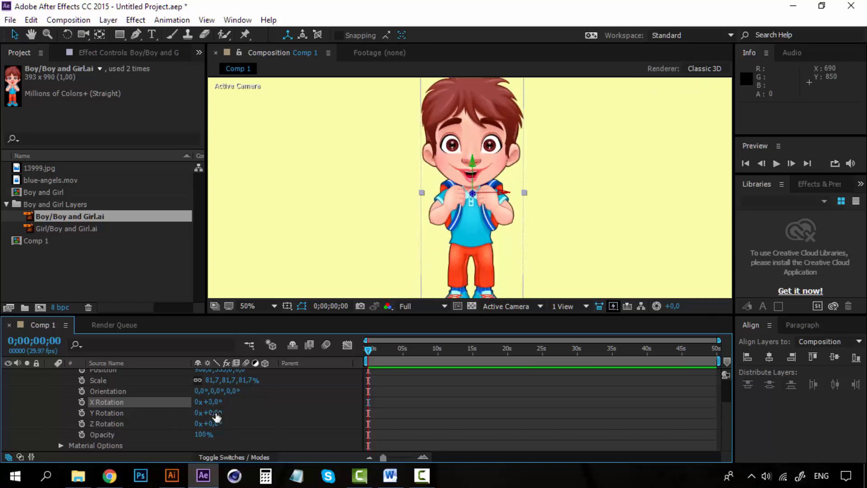
# Set the boy layer's Y Rotation to -7°
pyautogui.moveTo(215, 412); pyautogui.dragTo(180, 418)
pyautogui.hotkey('ctrl', 'z')
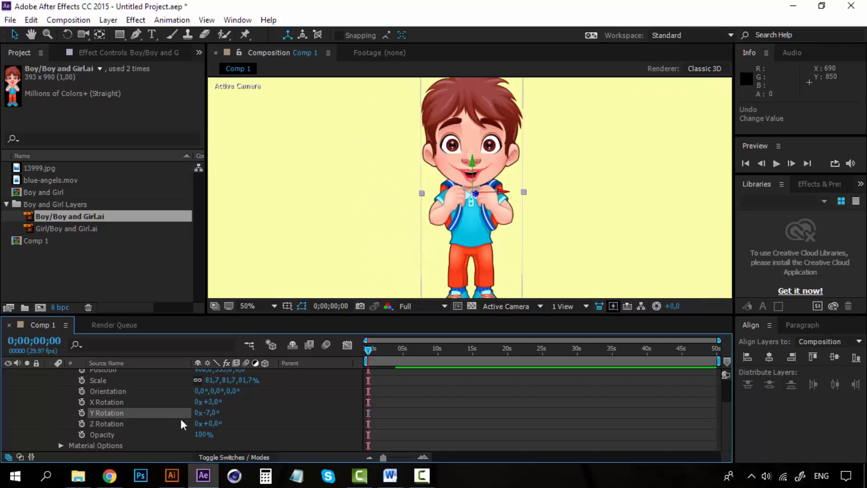
# Try rotating the boy in the viewer with the Rotation tool, undoing the change
pyautogui.click(67, 35)
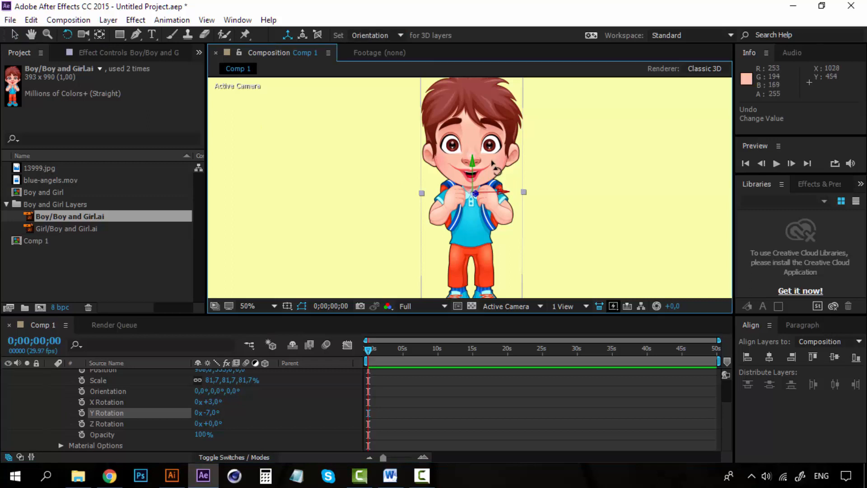
pyautogui.moveTo(493, 163)
pyautogui.mouseDown()
pyautogui.moveTo(493, 148)
pyautogui.moveTo(496, 153)
pyautogui.moveTo(470, 164)
pyautogui.moveTo(520, 153)
pyautogui.moveTo(492, 167)
pyautogui.moveTo(501, 171)
pyautogui.moveTo(503, 158)
pyautogui.mouseUp()
pyautogui.hotkey('ctrl', 'z')
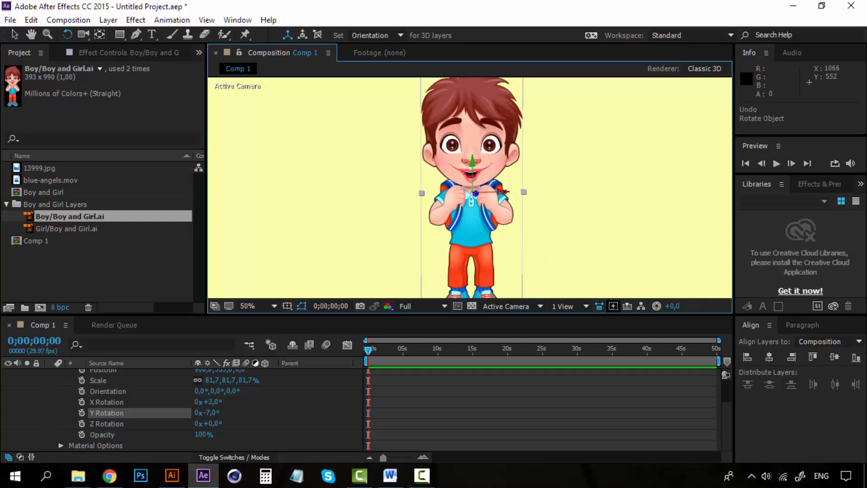
# Rotate the boy in the viewer twice more and undo each rotation
pyautogui.moveTo(487, 163)
pyautogui.mouseDown()
pyautogui.moveTo(519, 164)
pyautogui.moveTo(484, 167)
pyautogui.mouseUp()
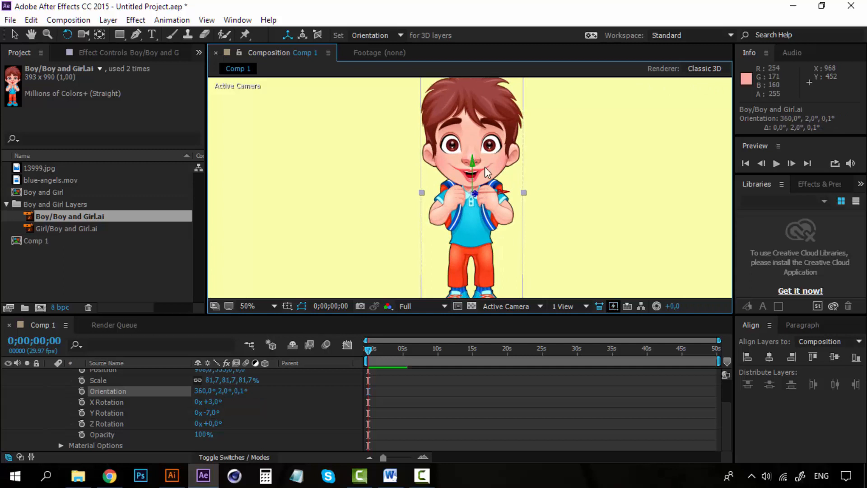
pyautogui.hotkey('ctrl', 'z')
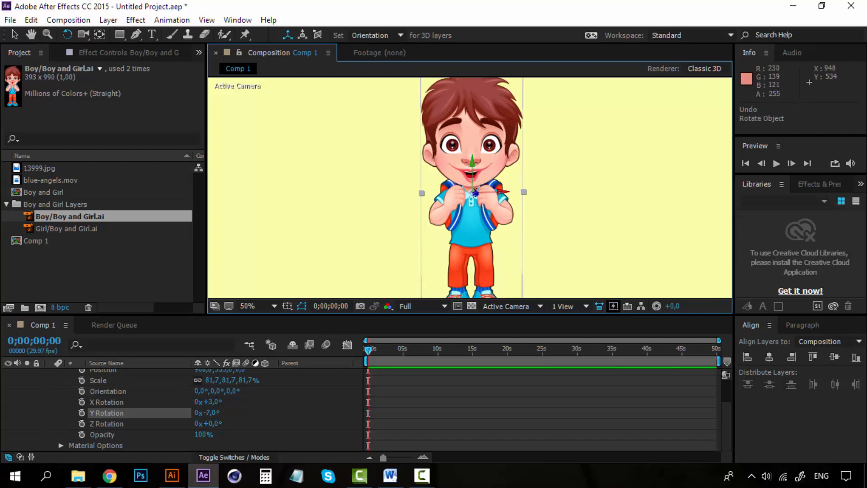
pyautogui.moveTo(501, 192); pyautogui.dragTo(485, 180)
pyautogui.hotkey('ctrl', 'z')
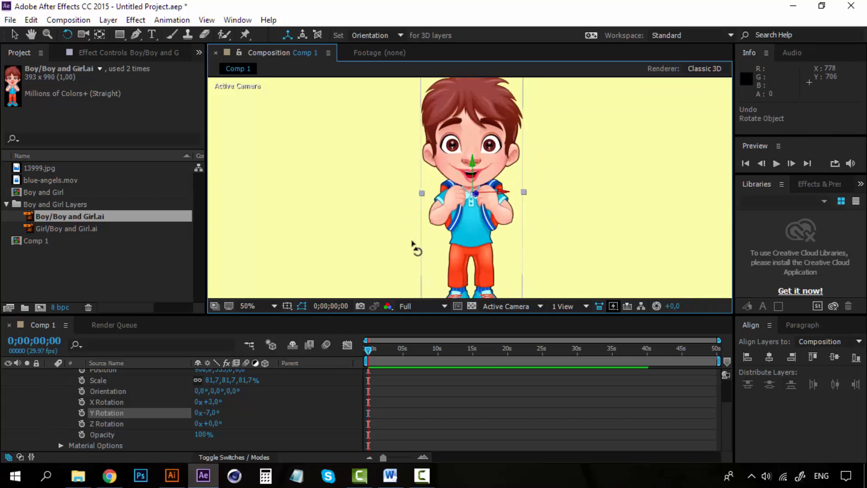
pyautogui.hotkey('ctrl', 'z')
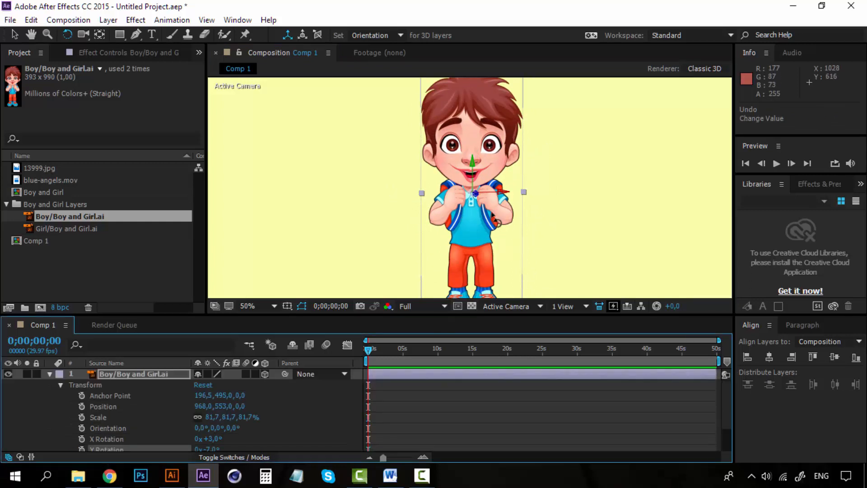
# Freely rotate the boy in the viewer until its Orientation is about 360°, 2°, 0.1°, then collapse the layer
pyautogui.press(',')
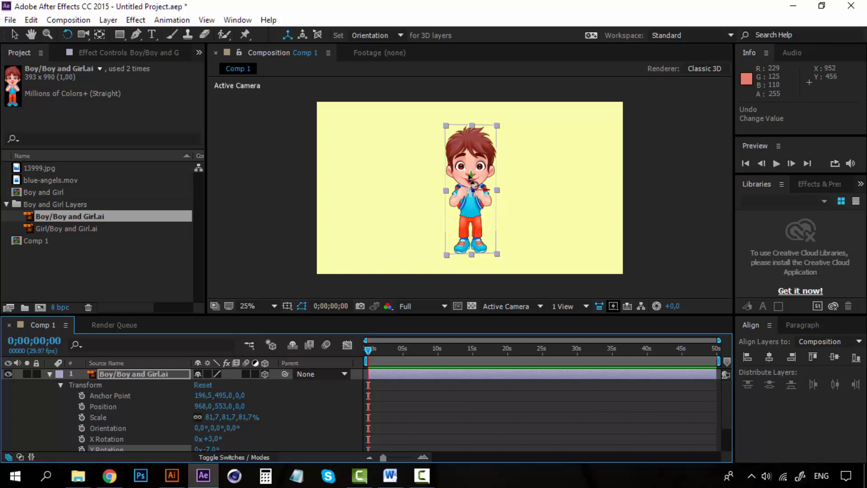
pyautogui.moveTo(473, 184); pyautogui.dragTo(484, 176)
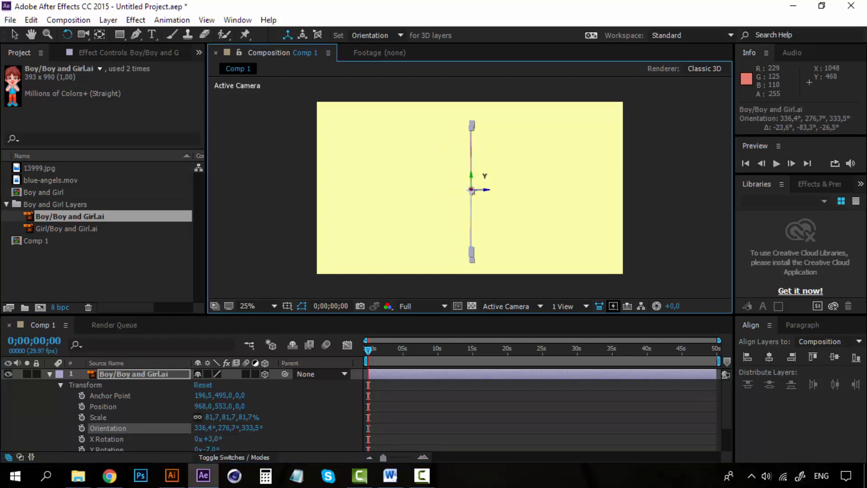
pyautogui.press('.')
pyautogui.press(',')
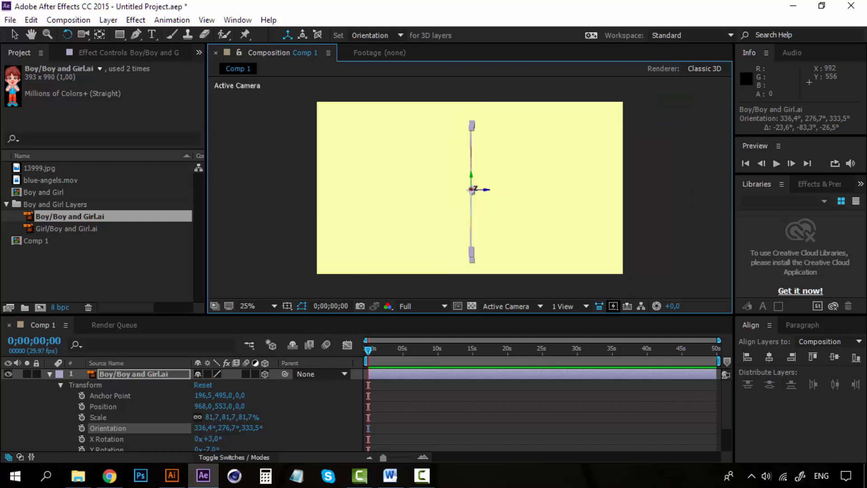
pyautogui.moveTo(485, 178); pyautogui.dragTo(466, 176)
pyautogui.scroll(2, 466, 176)
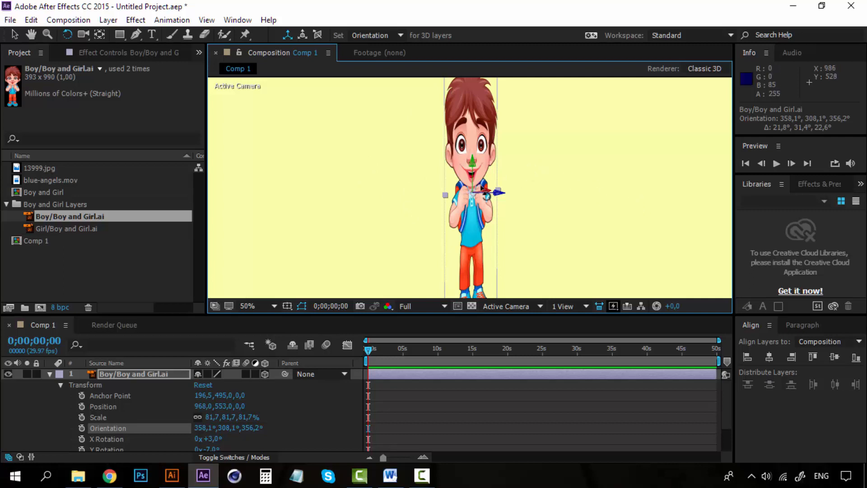
pyautogui.moveTo(473, 166)
pyautogui.mouseDown()
pyautogui.moveTo(494, 165)
pyautogui.moveTo(411, 166)
pyautogui.moveTo(466, 166)
pyautogui.mouseUp()
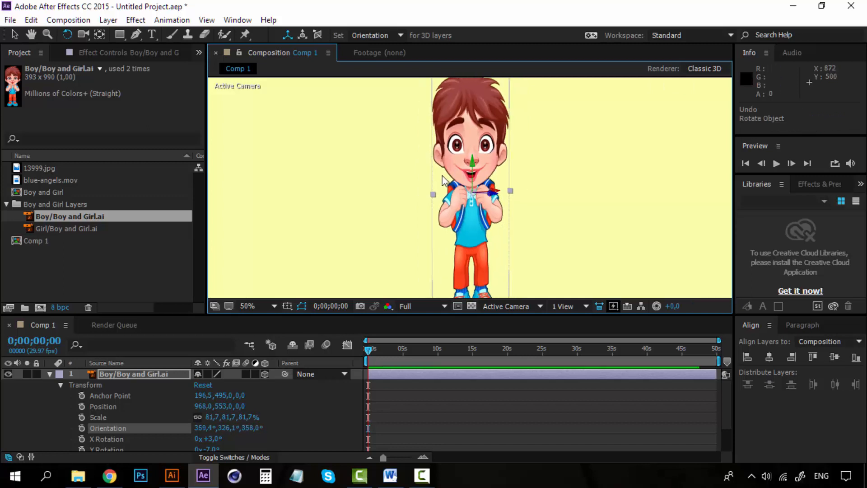
pyautogui.hotkey('ctrl', 'z')
pyautogui.moveTo(448, 186)
pyautogui.mouseDown()
pyautogui.moveTo(468, 185)
pyautogui.moveTo(463, 172)
pyautogui.moveTo(450, 171)
pyautogui.mouseUp()
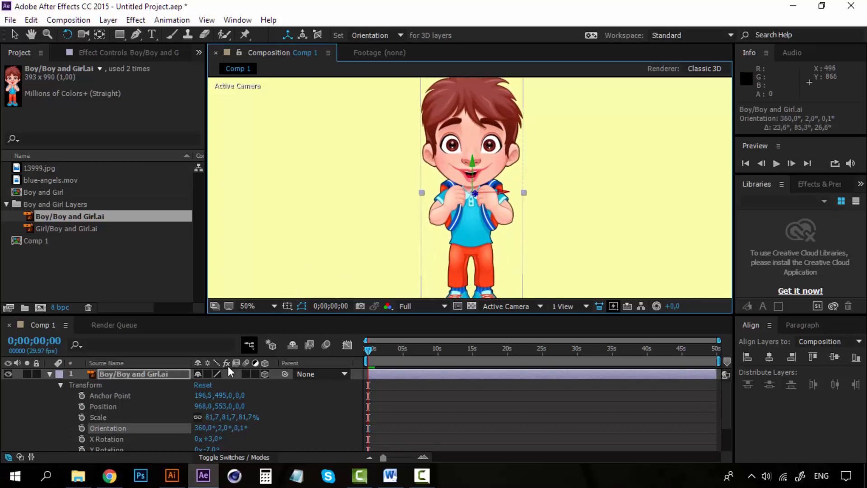
pyautogui.click(49, 373)
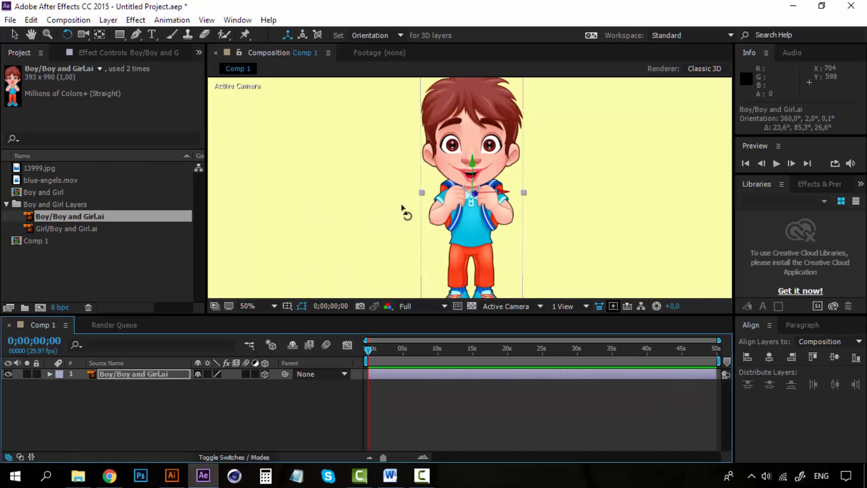
# Move the boy toward the left side of the composition with the Selection tool
pyautogui.press(',')
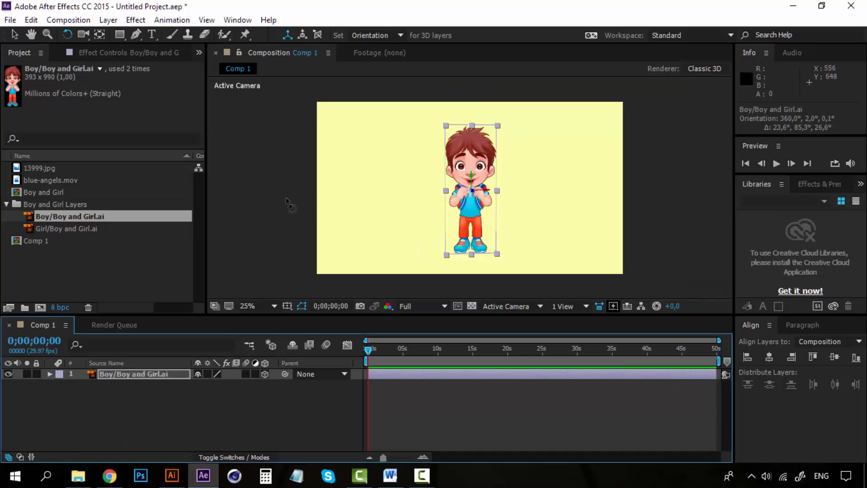
pyautogui.click(13, 35)
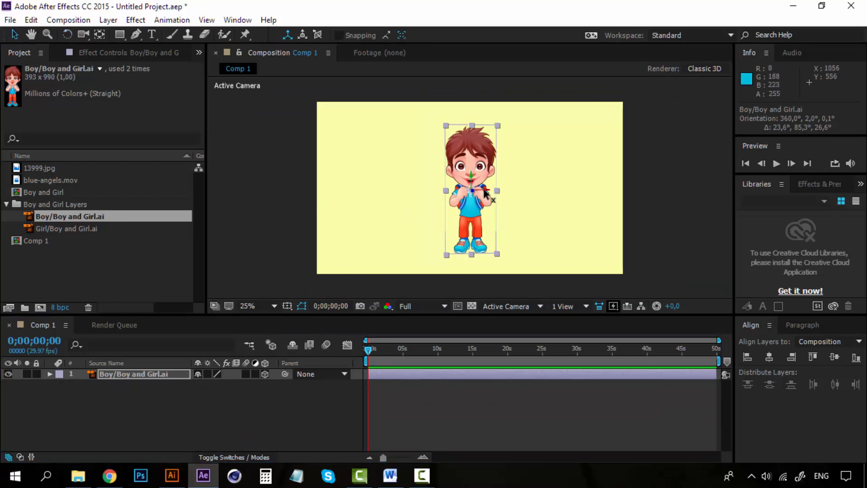
pyautogui.moveTo(484, 193); pyautogui.dragTo(381, 192)
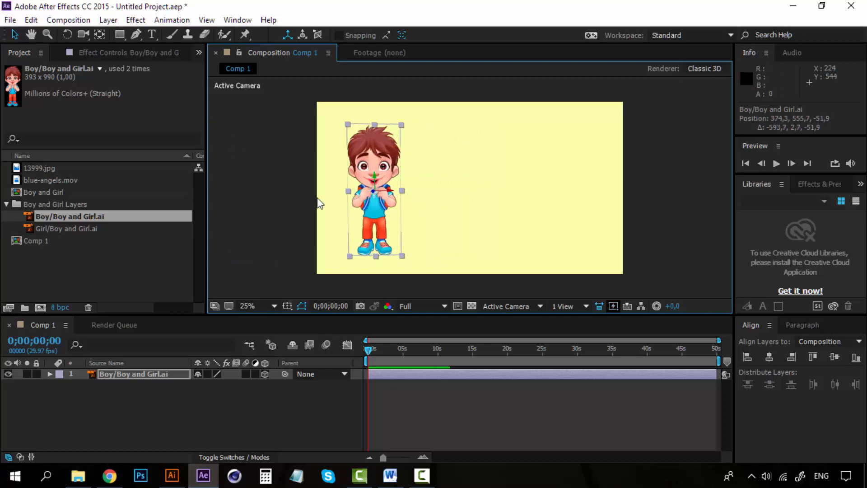
# Add the Girl/Boy and Girl.ai footage to the composition, scale it down and place it on the right
pyautogui.moveTo(75, 227); pyautogui.dragTo(540, 180)
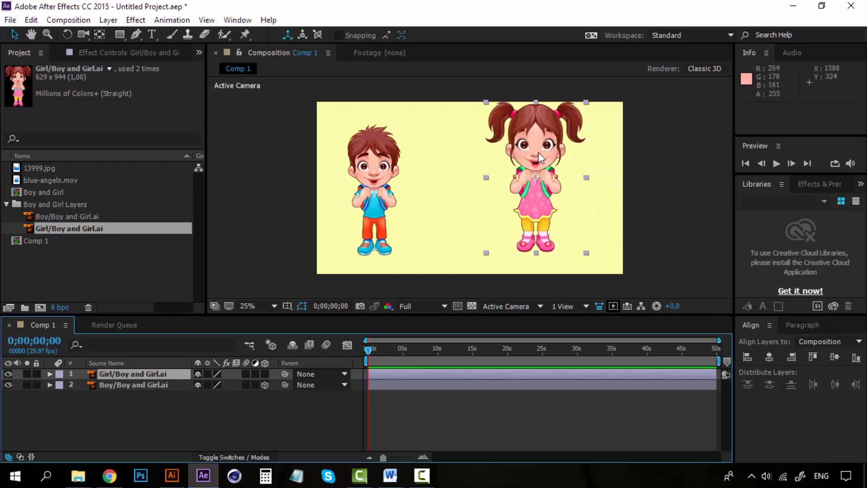
pyautogui.moveTo(543, 133); pyautogui.dragTo(539, 142)
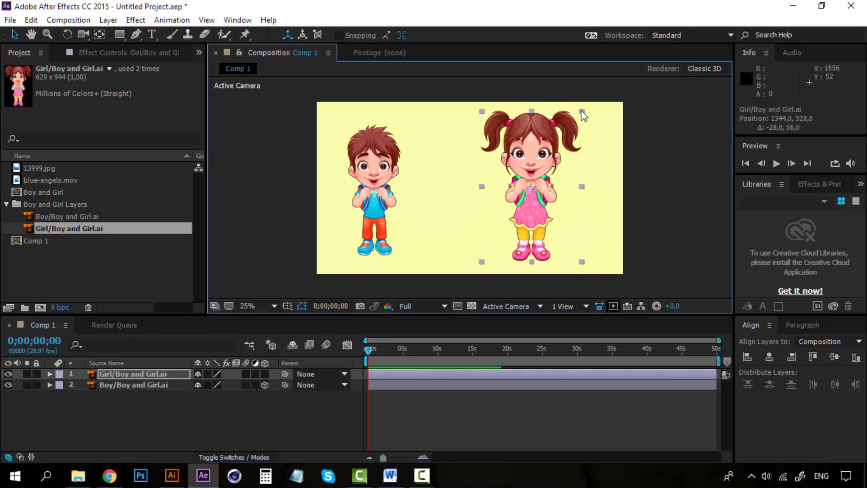
pyautogui.moveTo(581, 112); pyautogui.dragTo(570, 118)
pyautogui.moveTo(538, 143); pyautogui.dragTo(546, 157)
# Shift the boy slightly right and nudge the girl slightly upward
pyautogui.moveTo(394, 151); pyautogui.dragTo(436, 152)
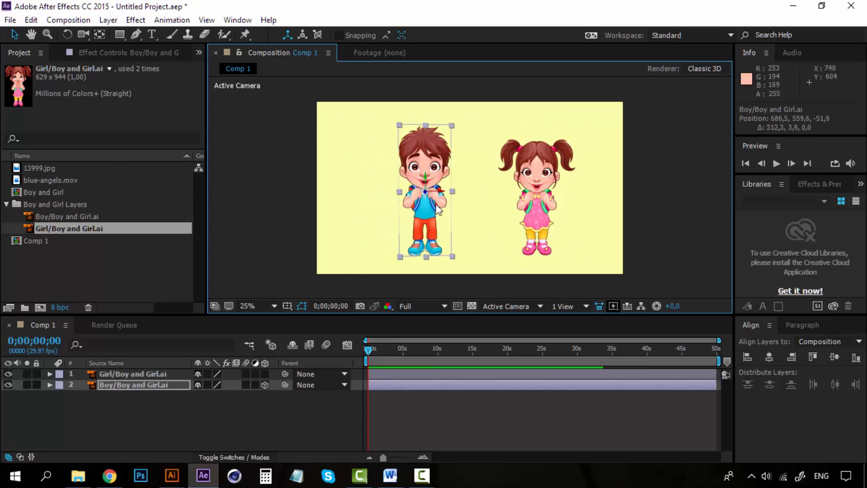
pyautogui.press('.')
pyautogui.moveTo(596, 148); pyautogui.dragTo(591, 133)
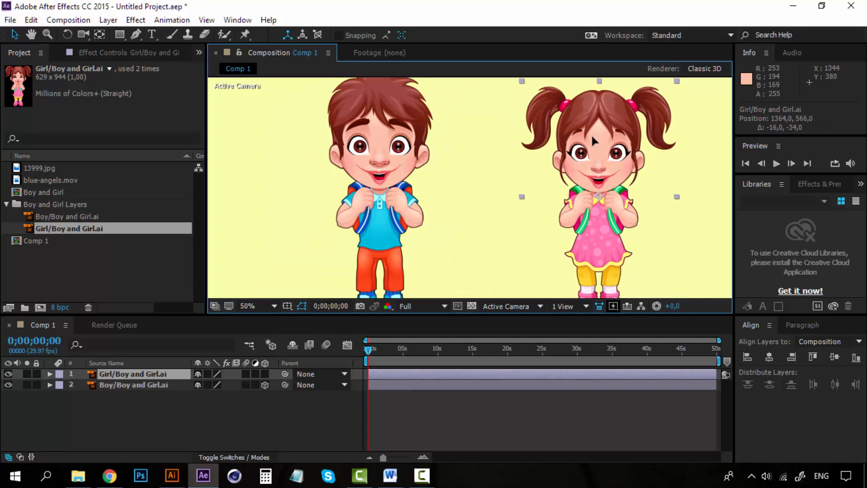
# Enable 3D on the girl layer
pyautogui.click(264, 374)
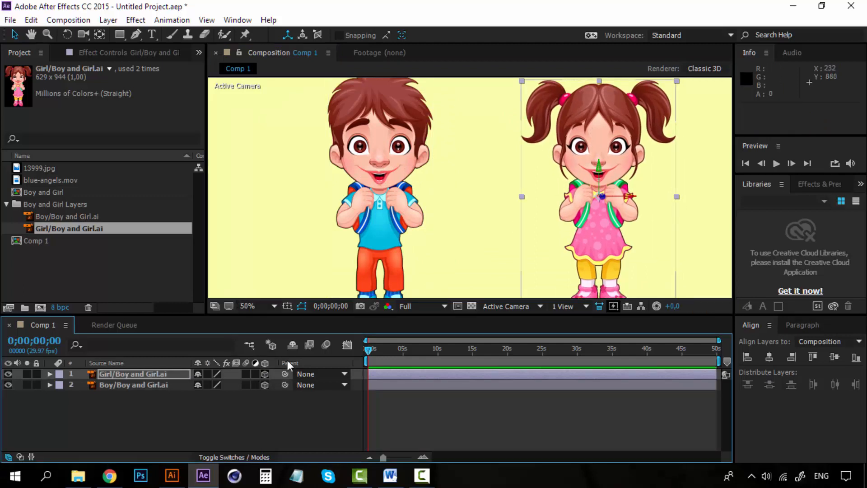
pyautogui.press(',')
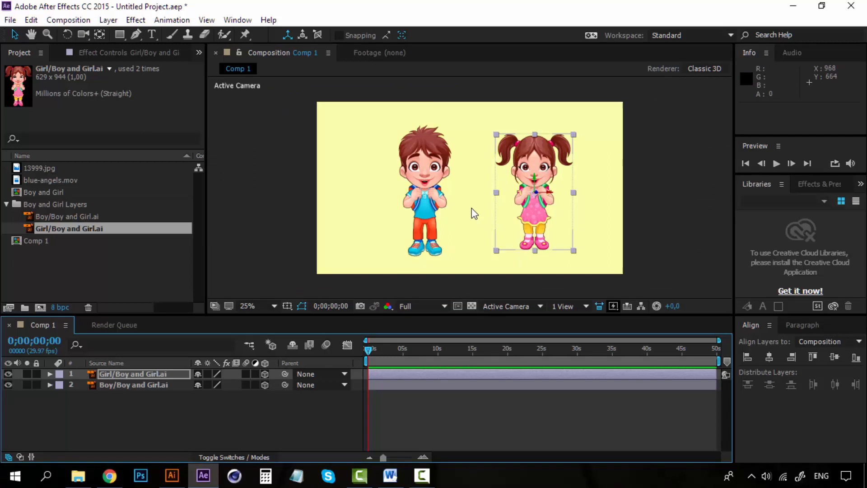
pyautogui.press('.')
# Rotate the boy in 3D with the Rotation tool to an Orientation of about 358°, 304°, 356°
pyautogui.click(154, 375)
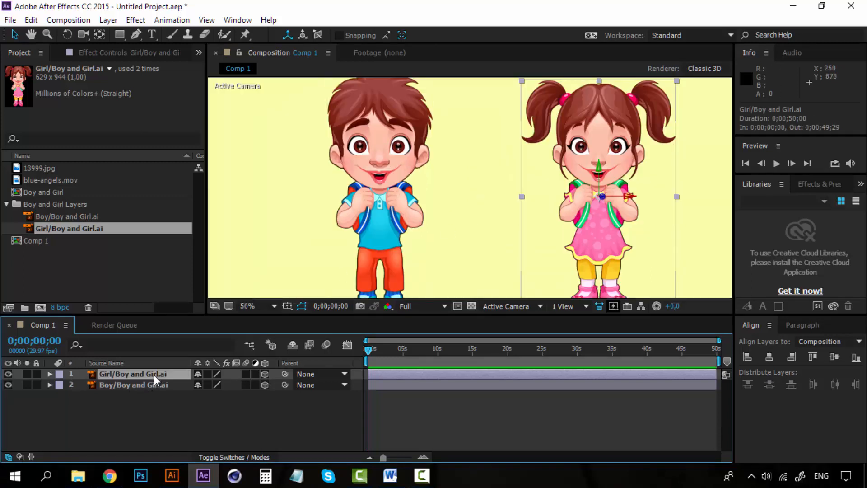
pyautogui.click(396, 159)
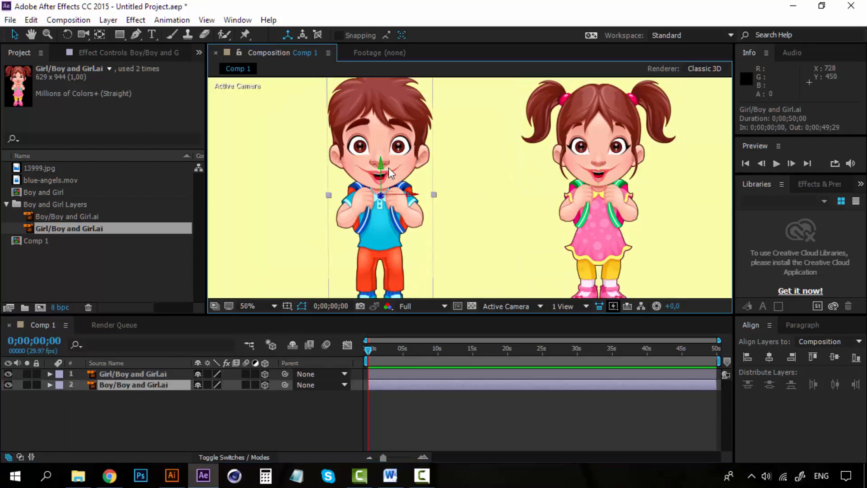
pyautogui.click(68, 35)
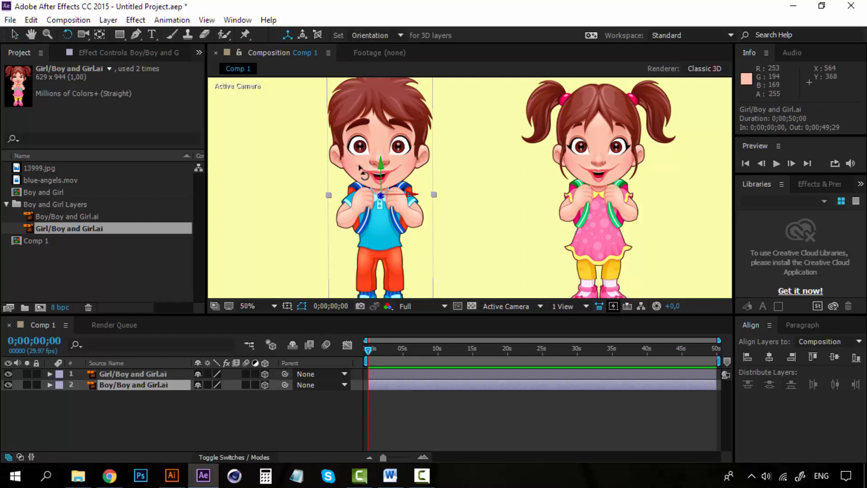
pyautogui.moveTo(385, 177); pyautogui.dragTo(421, 172)
pyautogui.scroll(-2, 505, 173)
# Tilt the girl backward with the Rotation tool to an Orientation of about 304°, 0°, 0°
pyautogui.click(554, 178)
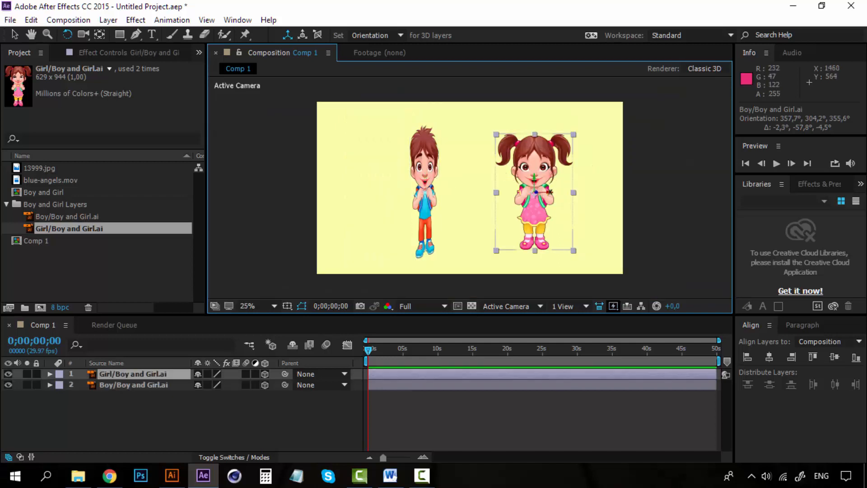
pyautogui.moveTo(550, 191); pyautogui.dragTo(549, 190)
pyautogui.moveTo(550, 188); pyautogui.dragTo(550, 183)
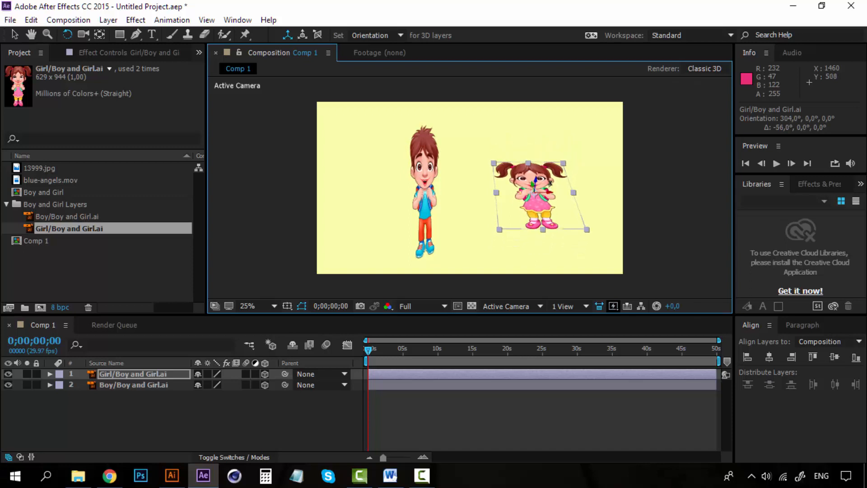
# Move the girl slightly to the left with the Selection tool
pyautogui.click(14, 35)
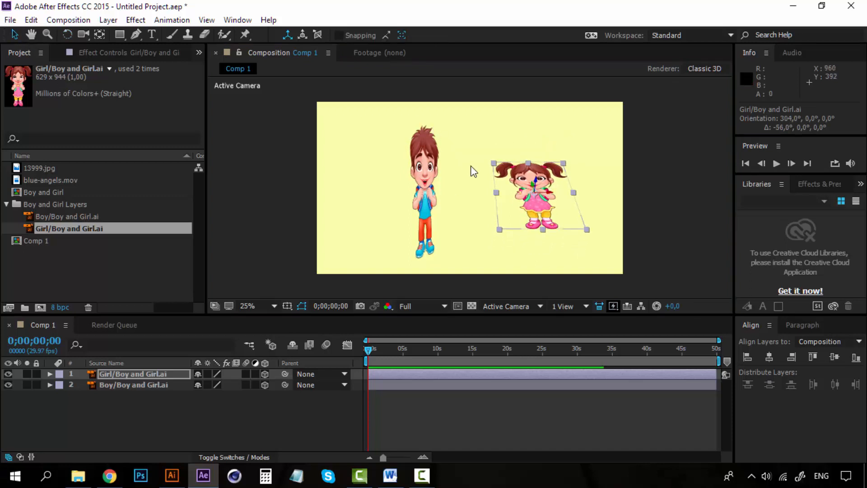
pyautogui.scroll(2, 470, 170)
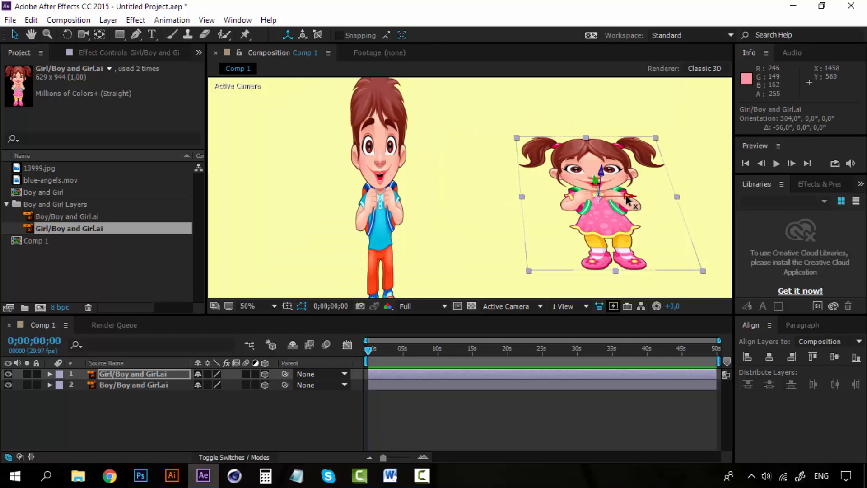
pyautogui.moveTo(627, 199)
pyautogui.mouseDown()
pyautogui.moveTo(555, 189)
pyautogui.moveTo(563, 184)
pyautogui.moveTo(505, 199)
pyautogui.moveTo(278, 199)
pyautogui.moveTo(573, 190)
pyautogui.moveTo(623, 198)
pyautogui.mouseUp()
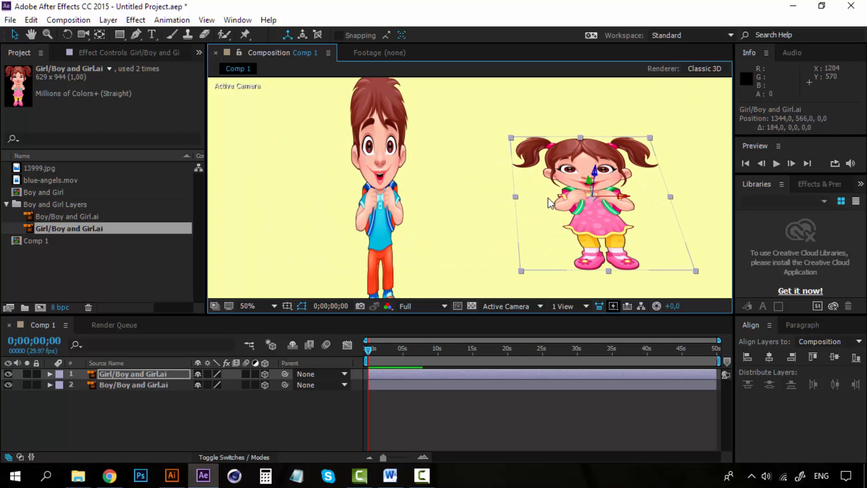
# Reveal the boy layer's Position property and pan the viewer toward the girl
pyautogui.click(137, 384)
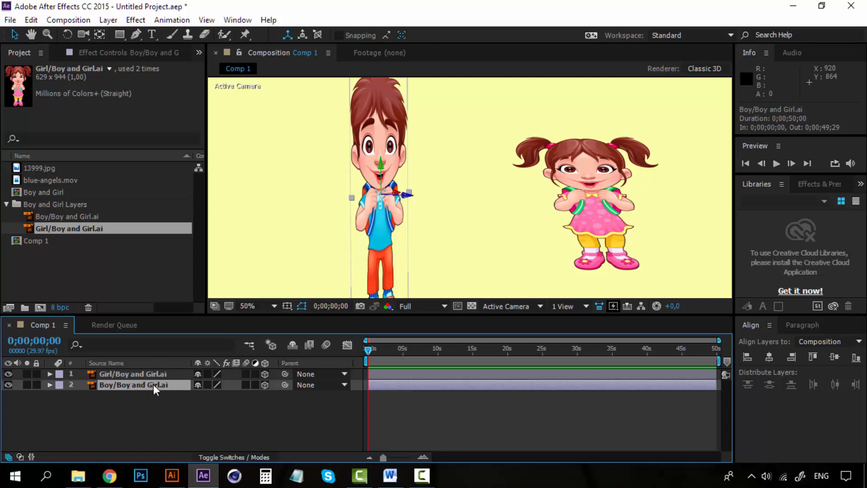
pyautogui.press('p')
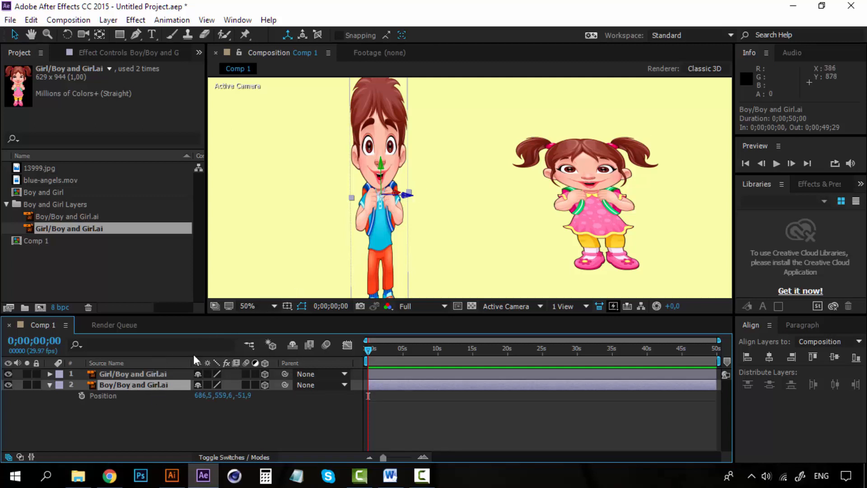
pyautogui.click(596, 185)
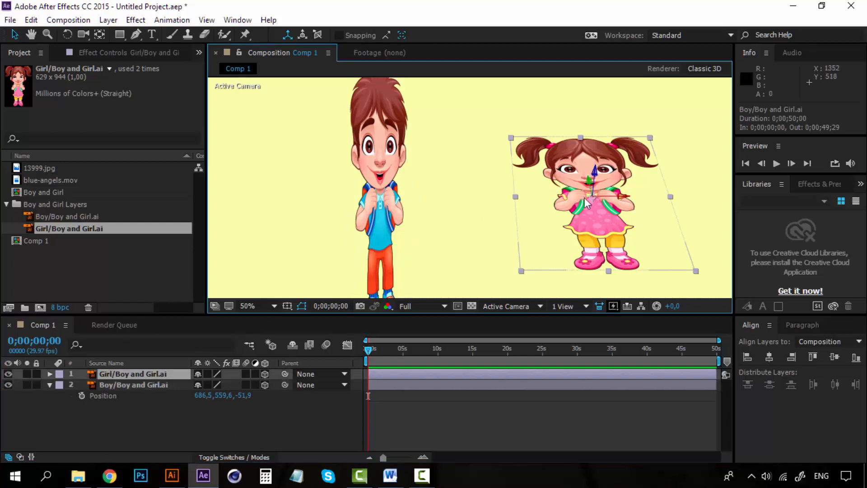
pyautogui.press('h')
pyautogui.moveTo(524, 226); pyautogui.dragTo(379, 229)
pyautogui.press('v')
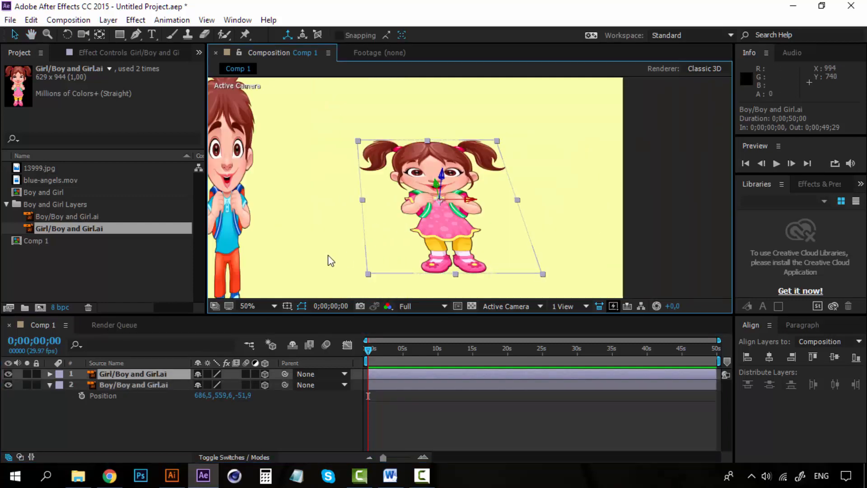
# Reveal the girl's rotation properties, rotate her upright to an Orientation of about 0.8°, 2.8°, 0°, and collapse the layer
pyautogui.press('r')
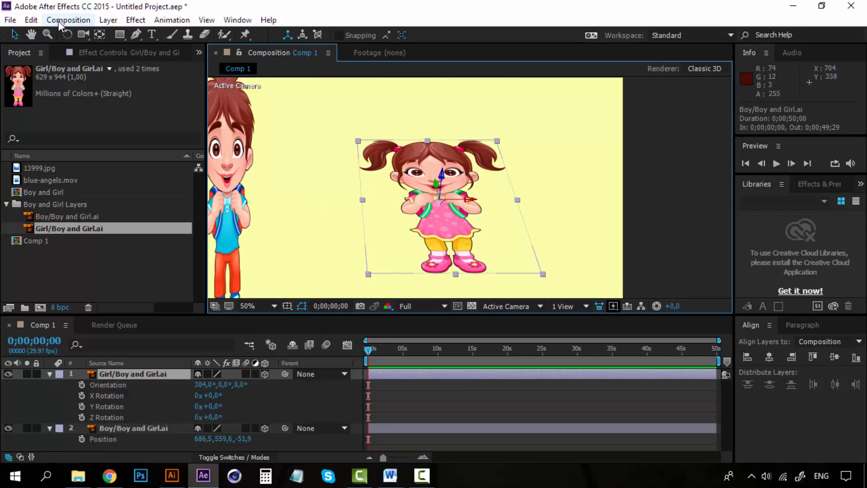
pyautogui.click(67, 34)
pyautogui.moveTo(470, 199); pyautogui.dragTo(438, 173)
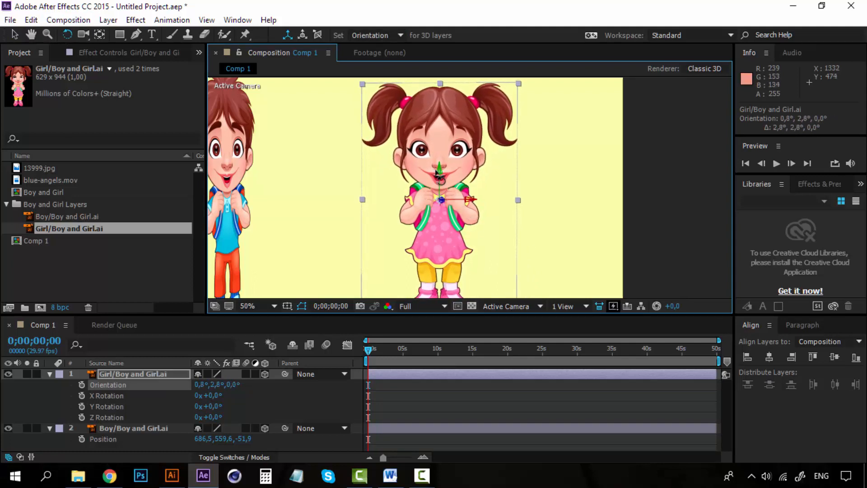
pyautogui.click(49, 374)
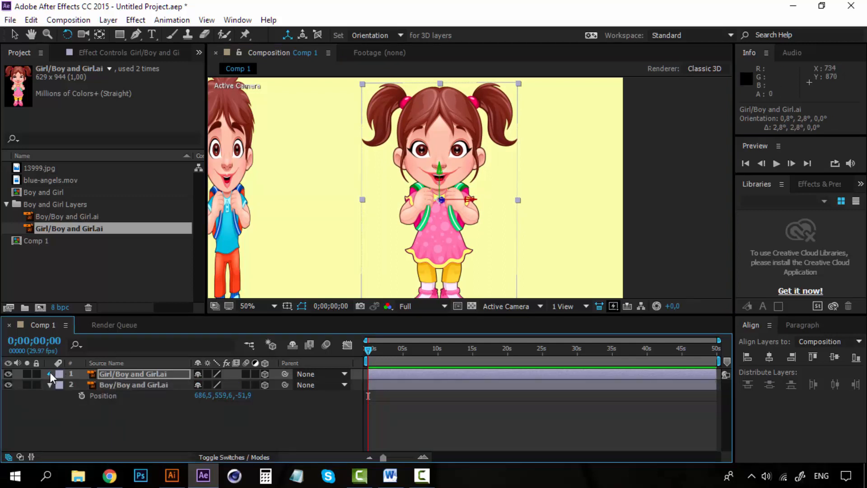
# Reveal the girl layer's Position and scrub its X value to about 1291 to shift her left
pyautogui.click(51, 373)
pyautogui.click(116, 373)
pyautogui.press('p')
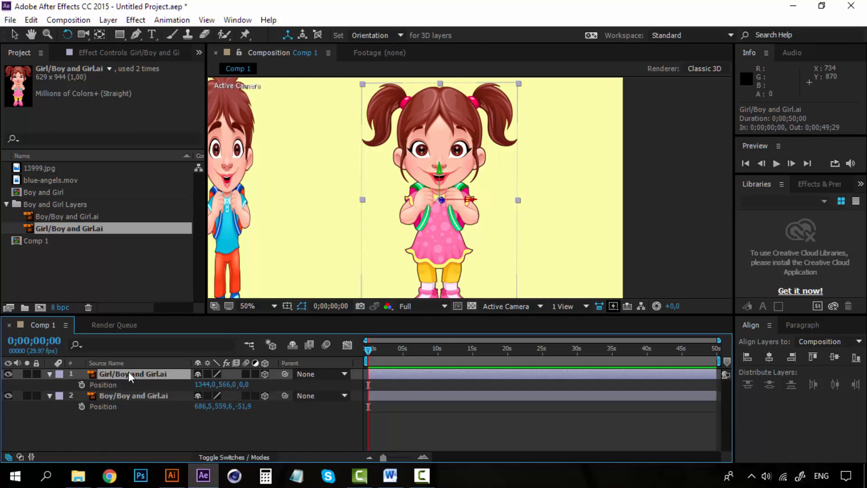
pyautogui.press('r')
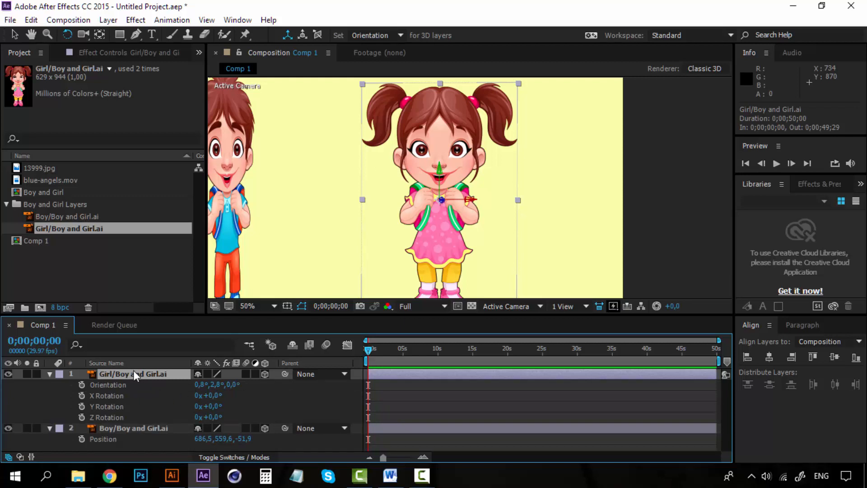
pyautogui.press('p')
pyautogui.click(217, 394)
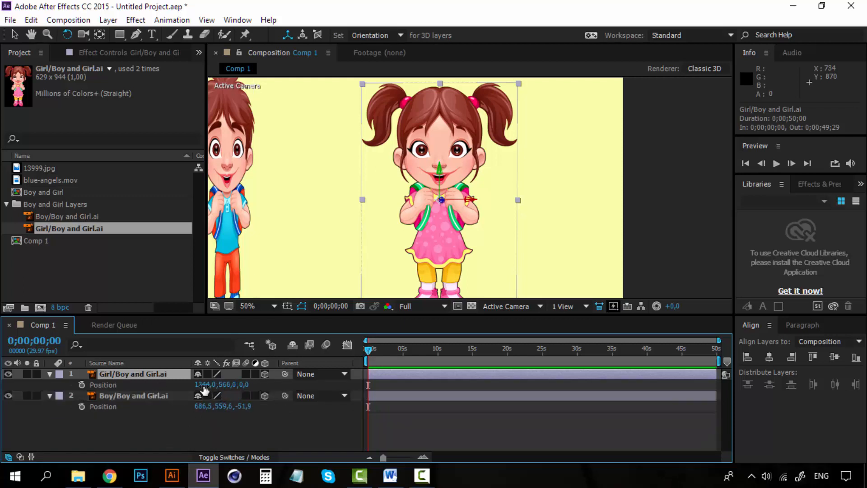
pyautogui.moveTo(202, 390); pyautogui.dragTo(168, 386)
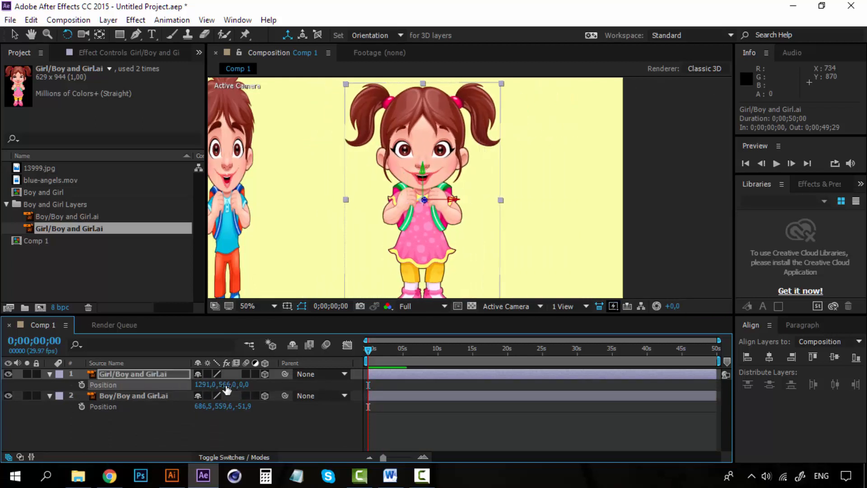
pyautogui.moveTo(226, 385); pyautogui.dragTo(629, 391)
pyautogui.hotkey('ctrl', 'z')
pyautogui.hotkey('ctrl', 'z')
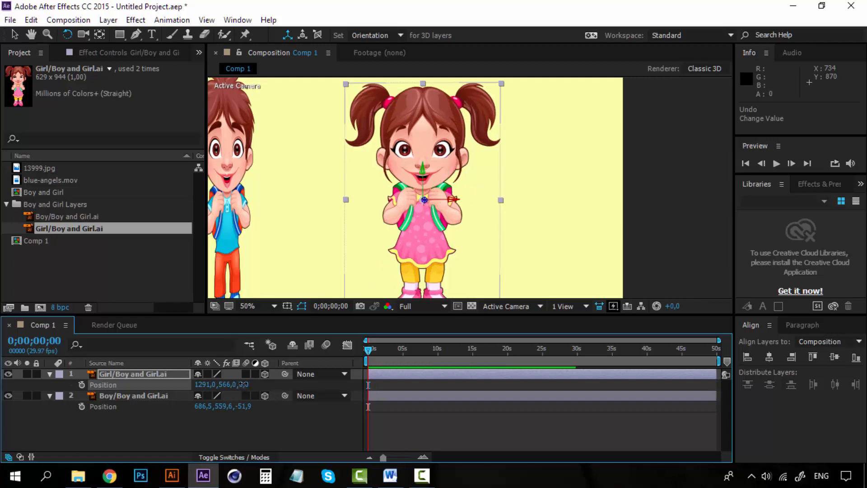
# Push the girl back in depth by setting her Z position to 100
pyautogui.moveTo(246, 384); pyautogui.dragTo(695, 373)
pyautogui.moveTo(246, 384); pyautogui.dragTo(578, 384)
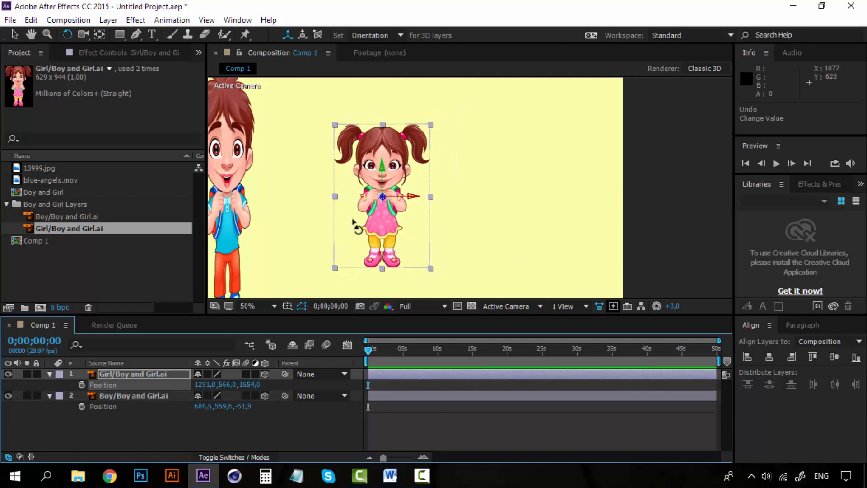
pyautogui.moveTo(249, 385); pyautogui.dragTo(627, 385)
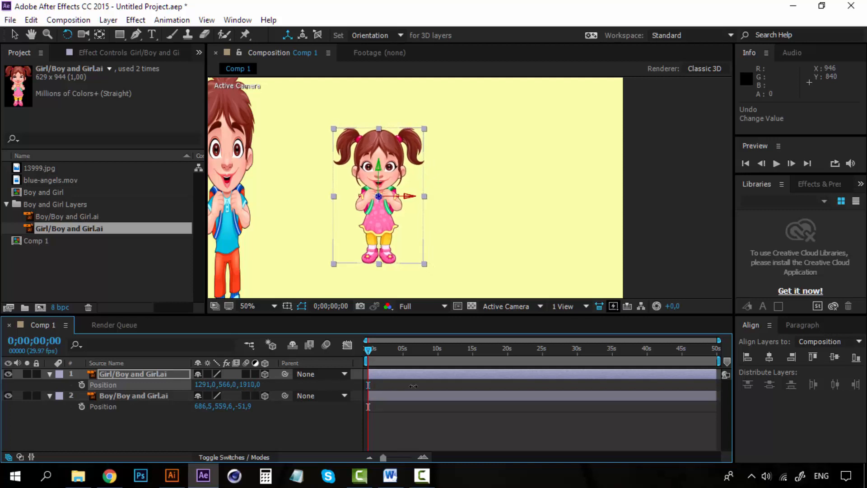
pyautogui.scroll(-2, 311, 194)
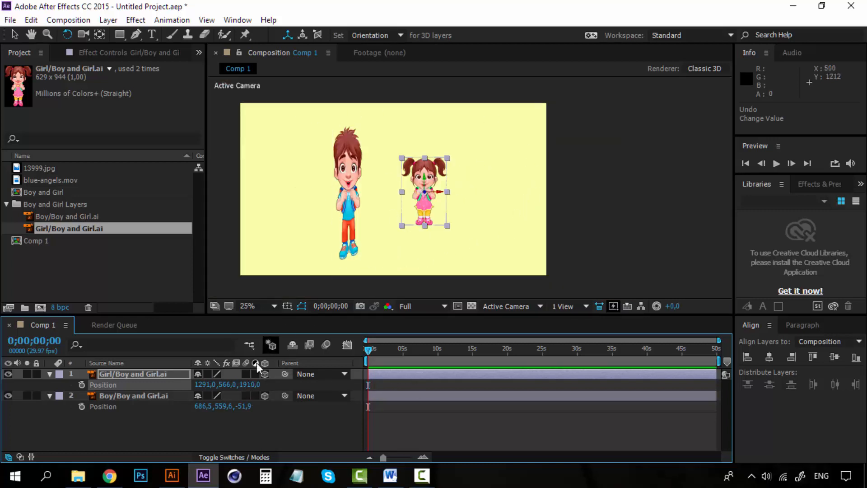
pyautogui.moveTo(251, 385); pyautogui.dragTo(509, 382)
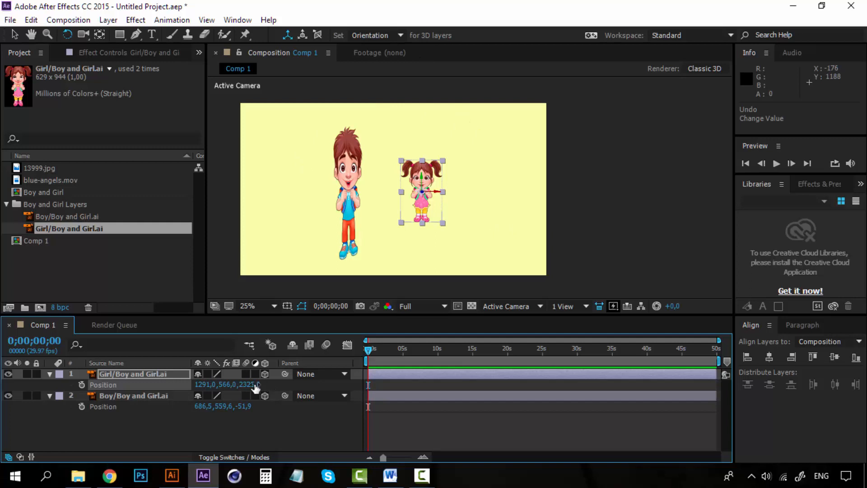
pyautogui.moveTo(255, 387); pyautogui.dragTo(238, 384)
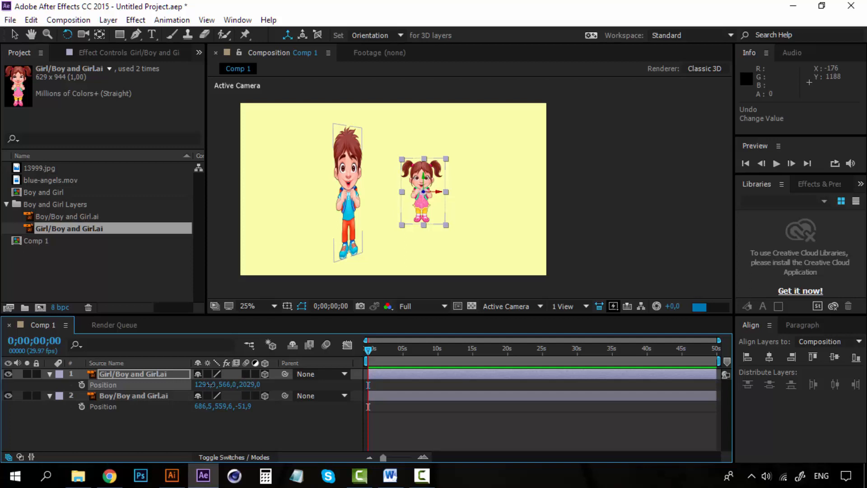
pyautogui.click(249, 385)
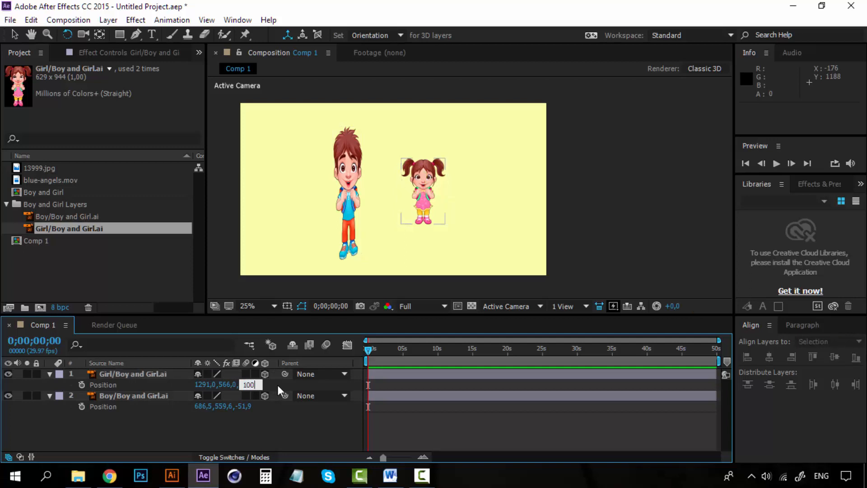
pyautogui.write('100')
pyautogui.press('Return')
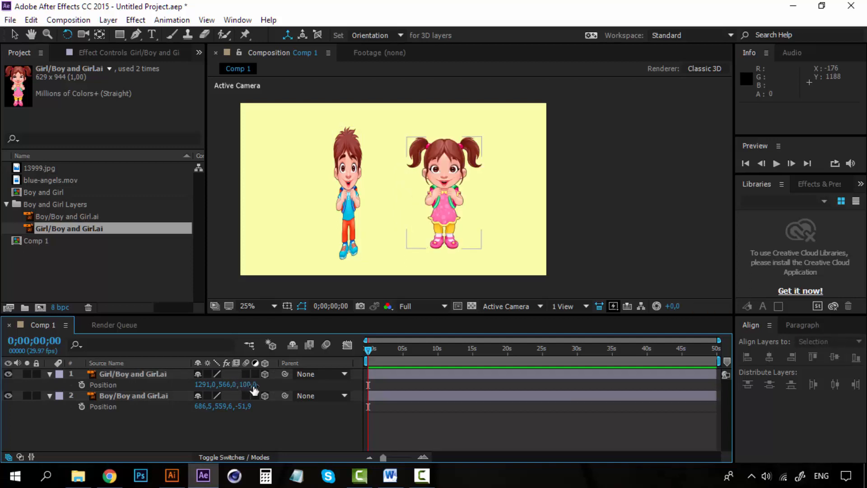
# Bring the girl toward the camera by scrubbing her Z position to about -995
pyautogui.moveTo(247, 384); pyautogui.dragTo(62, 391)
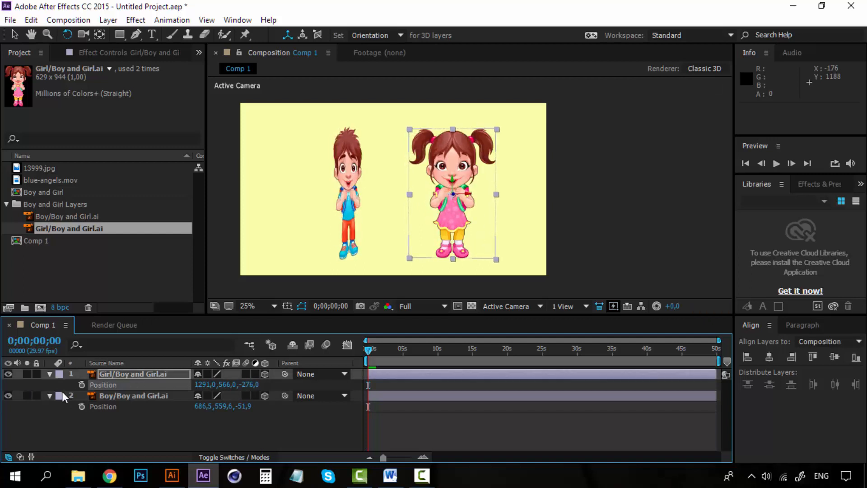
pyautogui.moveTo(250, 384); pyautogui.dragTo(89, 387)
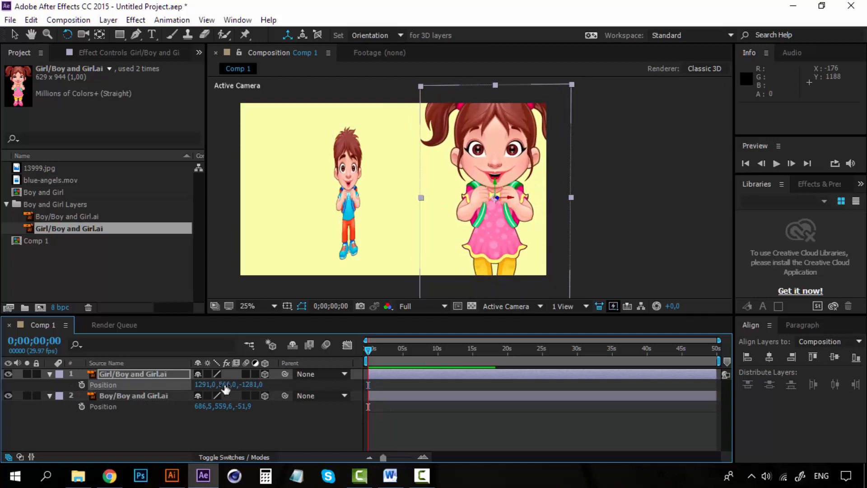
pyautogui.moveTo(248, 385); pyautogui.dragTo(40, 385)
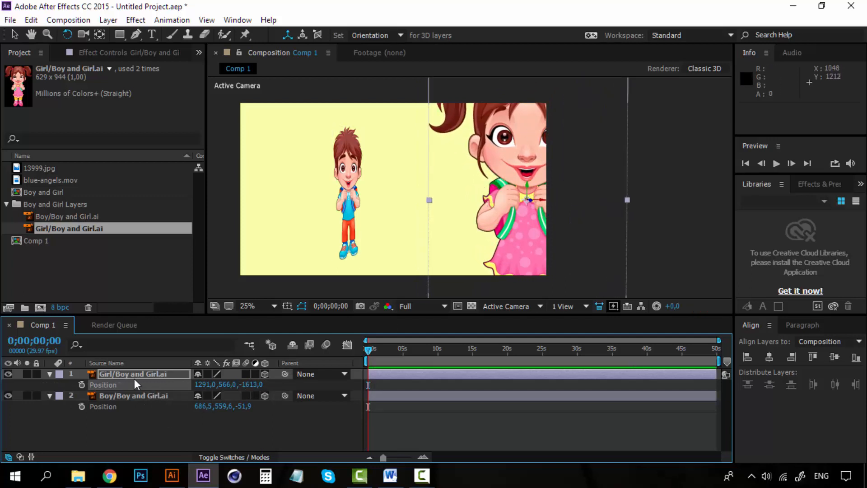
pyautogui.press('s')
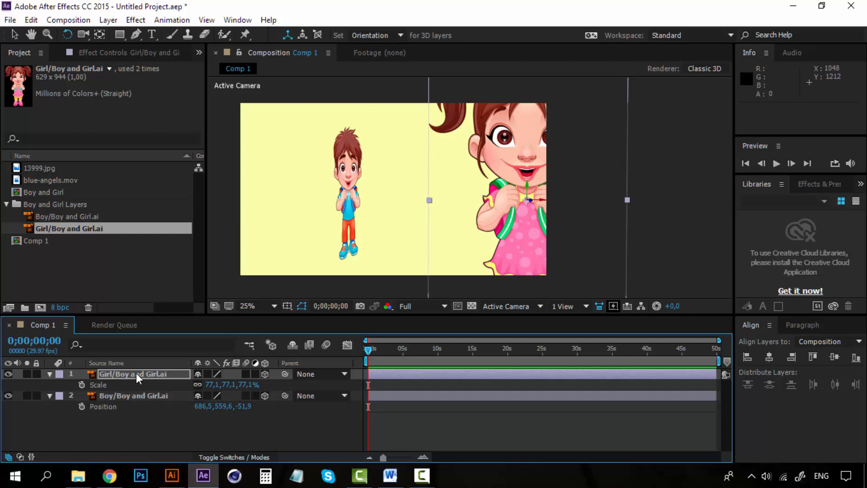
pyautogui.click(136, 373)
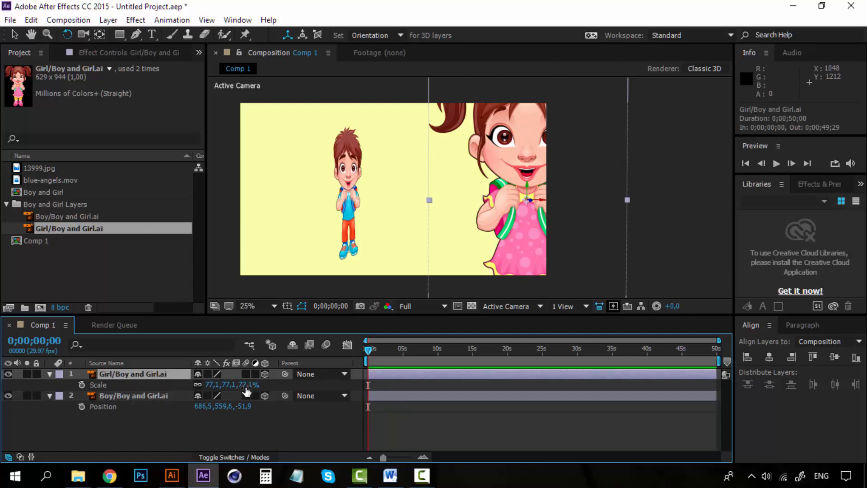
pyautogui.click(52, 374)
pyautogui.click(52, 373)
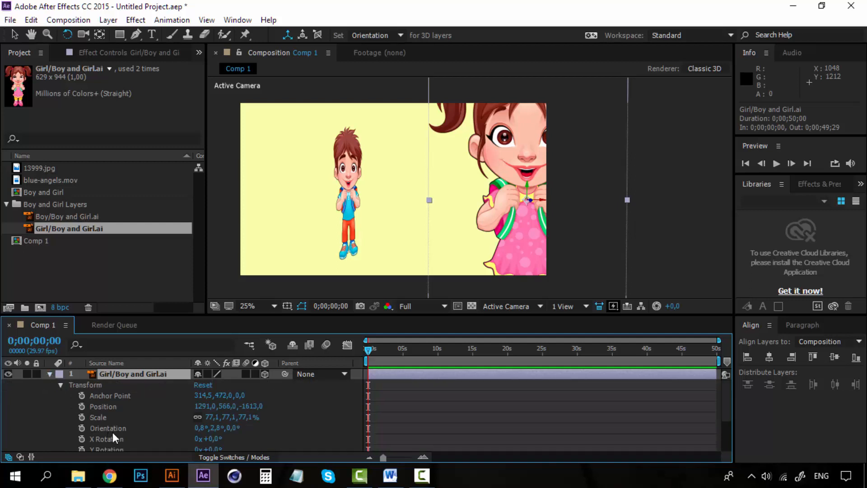
pyautogui.scroll(-2, 198, 444)
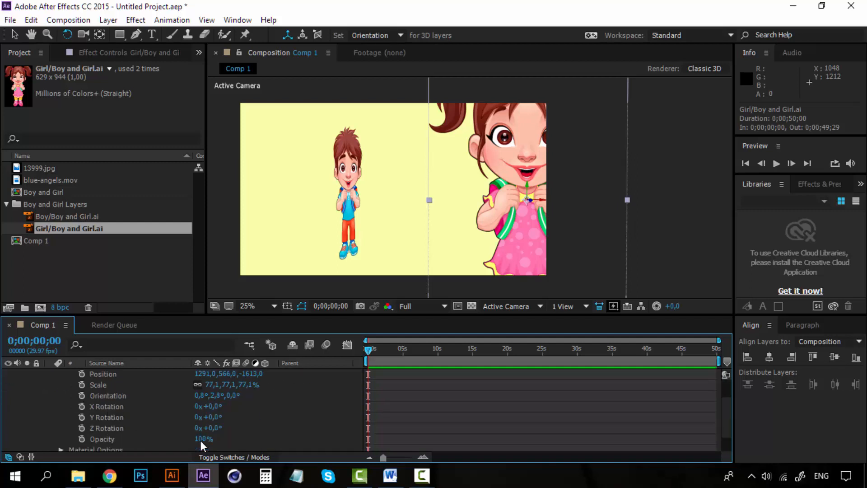
pyautogui.scroll(2, 201, 440)
pyautogui.moveTo(252, 410); pyautogui.dragTo(438, 406)
pyautogui.moveTo(363, 402); pyautogui.dragTo(619, 404)
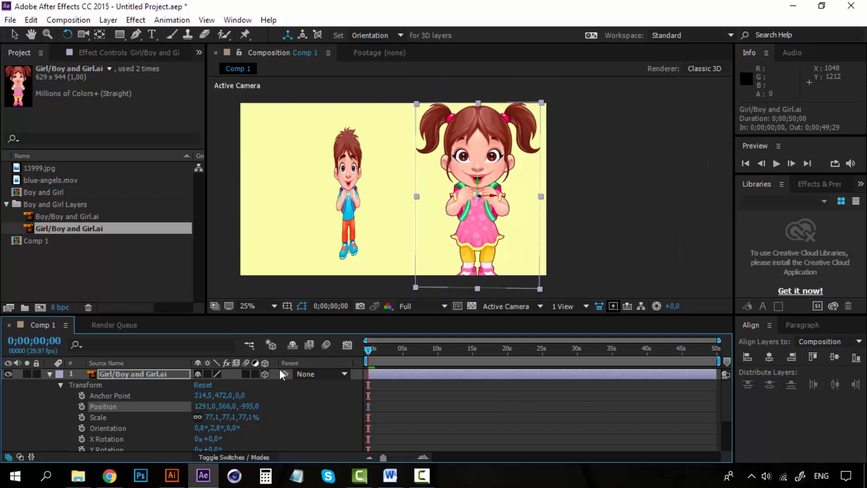
# Select both the girl and boy layers and delete them from the composition
pyautogui.click(50, 373)
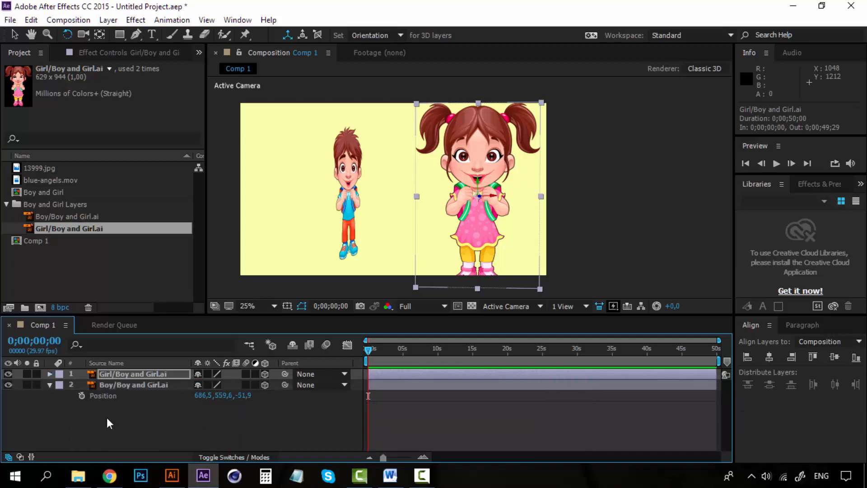
pyautogui.click(158, 440)
pyautogui.click(147, 387)
pyautogui.keyDown('shift'); pyautogui.click(148, 375); pyautogui.keyUp('shift')
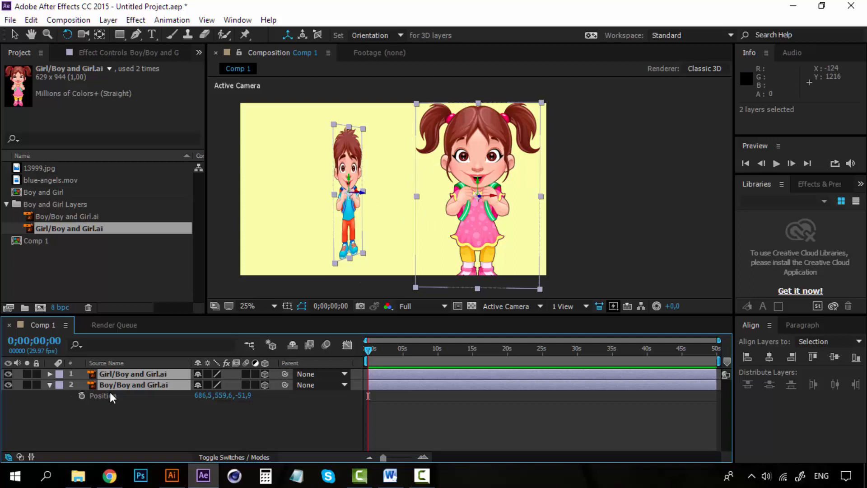
pyautogui.press('Delete')
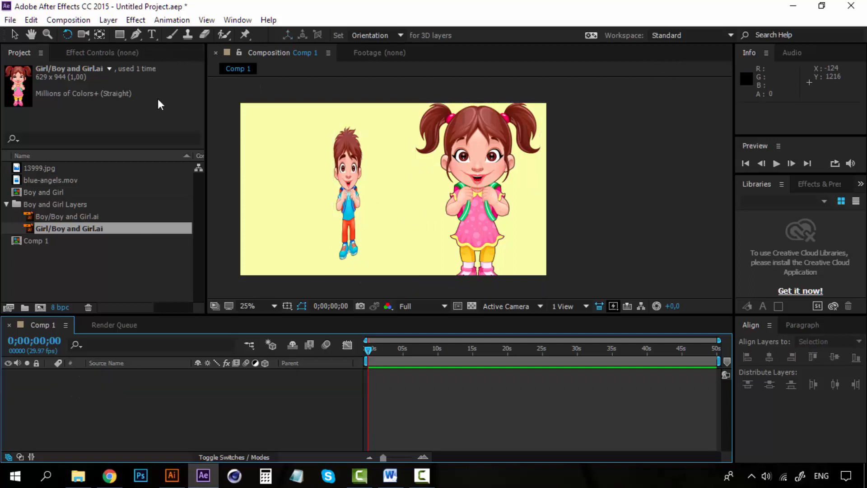
# Create a new empty shape layer in the composition
pyautogui.click(7, 204)
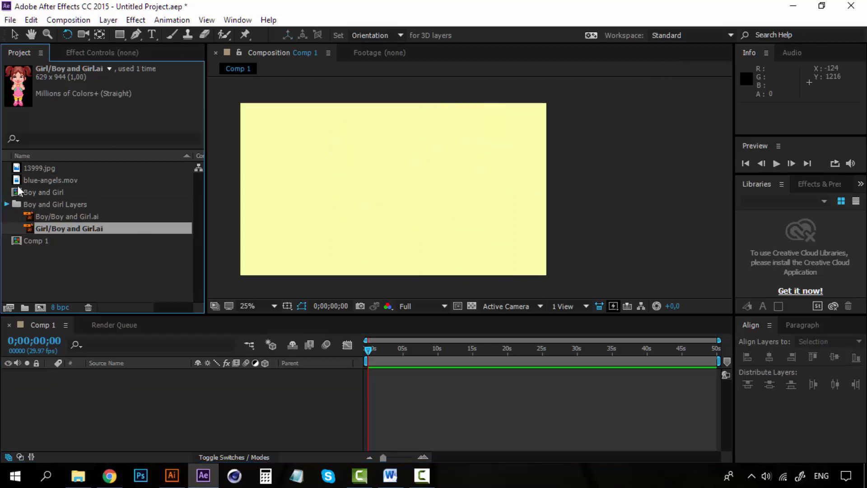
pyautogui.click(111, 22)
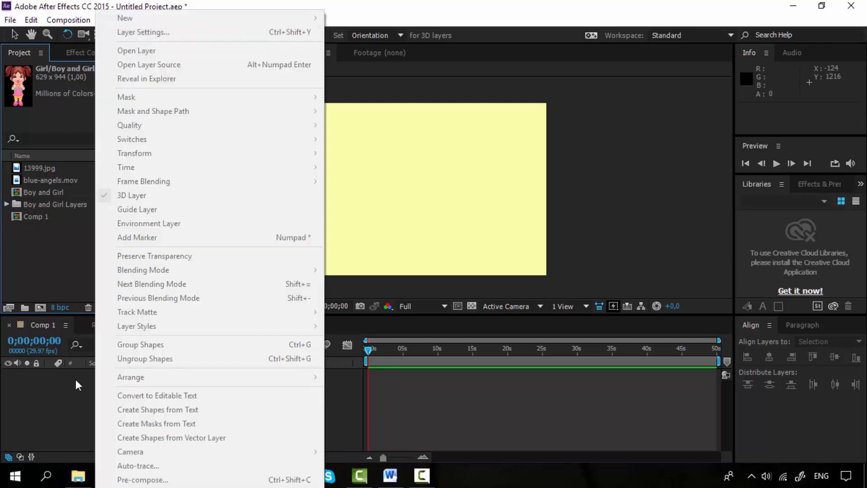
pyautogui.click(74, 409)
pyautogui.click(108, 20)
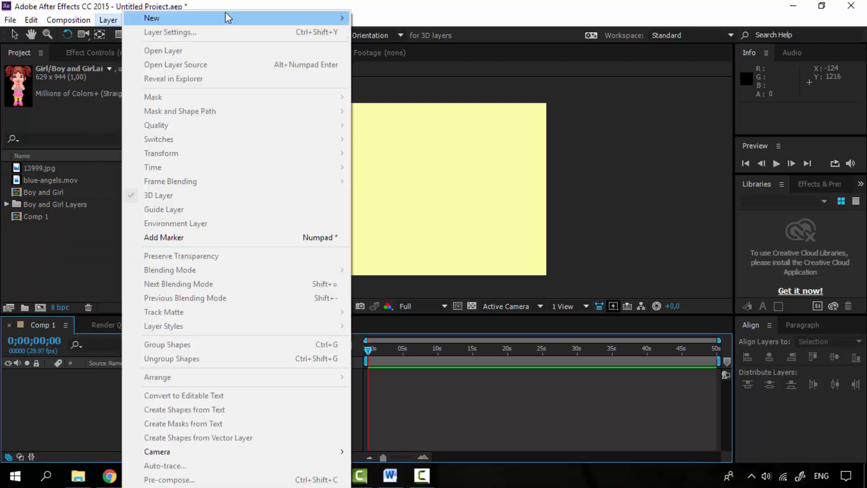
pyautogui.moveTo(321, 19)
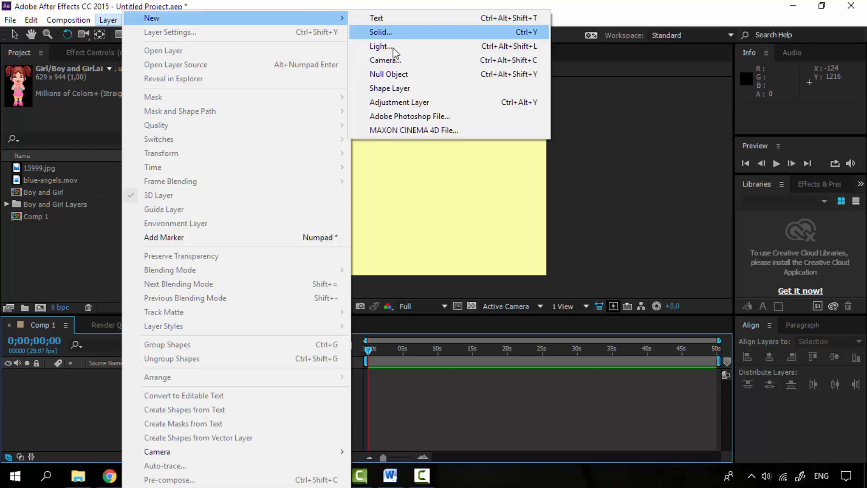
pyautogui.click(397, 88)
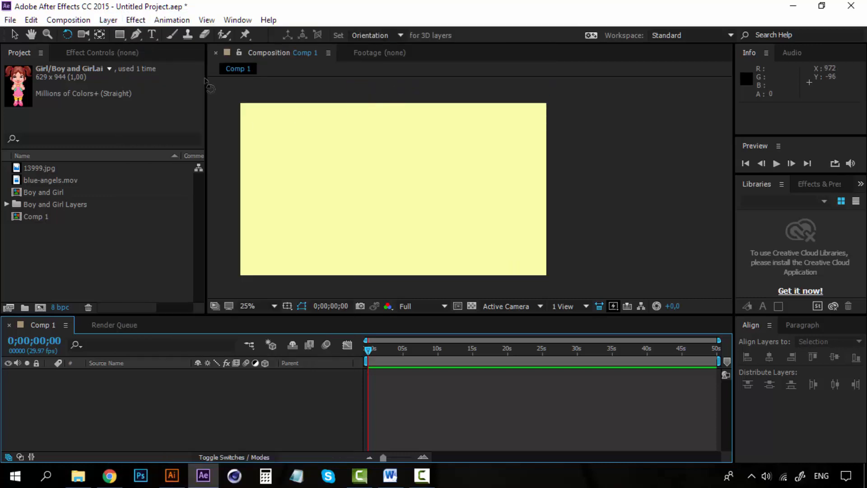
# Draw a star with the Star tool in the middle of the composition
pyautogui.click(119, 39)
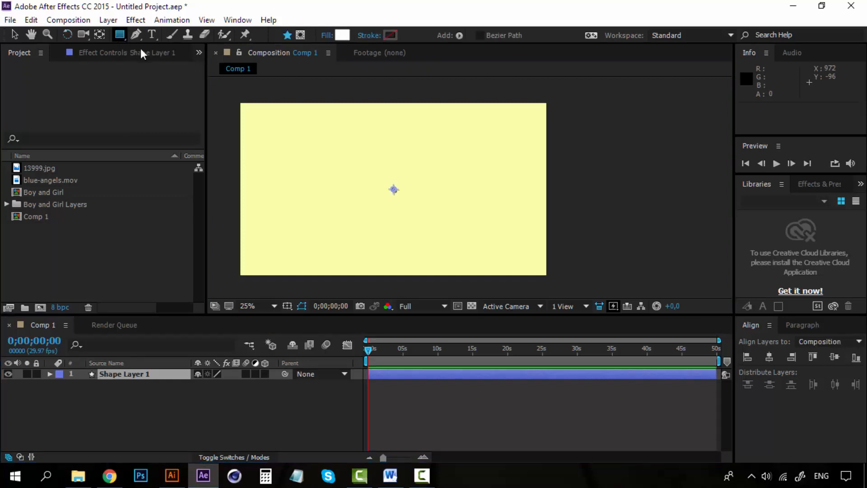
pyautogui.click(165, 92)
pyautogui.moveTo(393, 190); pyautogui.dragTo(445, 162)
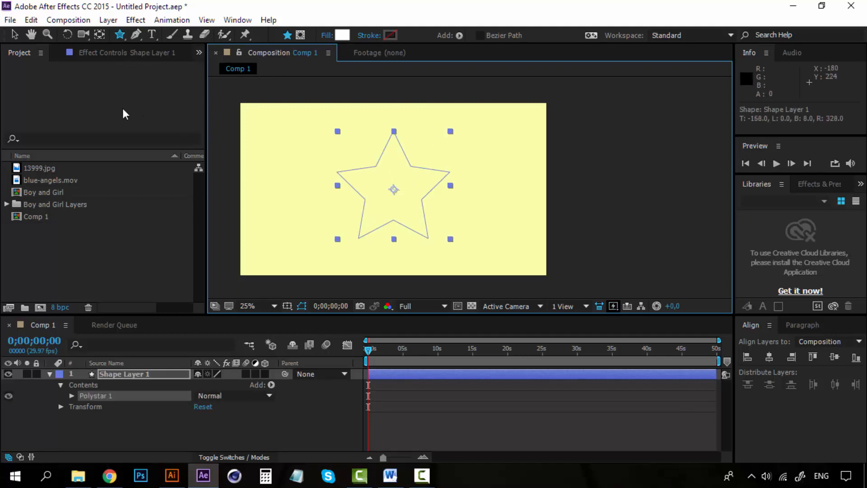
pyautogui.click(18, 35)
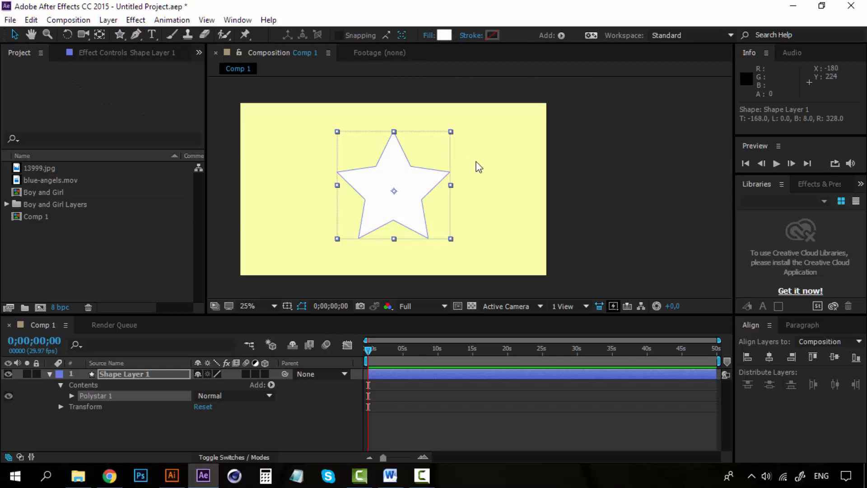
# Set the star's fill colour to green and make its shape layer a 3D layer
pyautogui.click(443, 36)
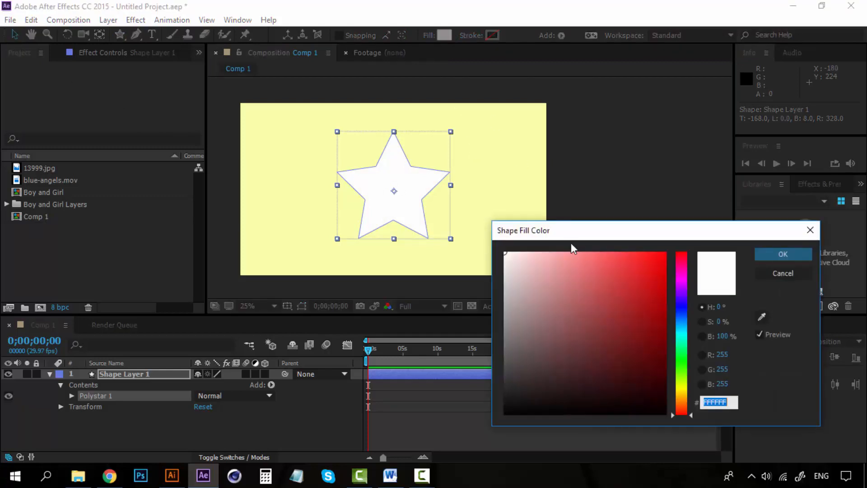
pyautogui.moveTo(659, 250); pyautogui.dragTo(699, 211)
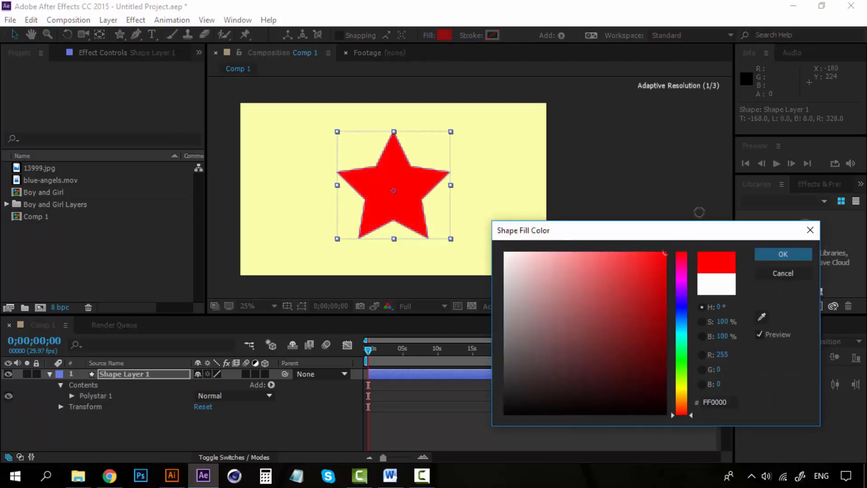
pyautogui.click(684, 360)
pyautogui.click(769, 254)
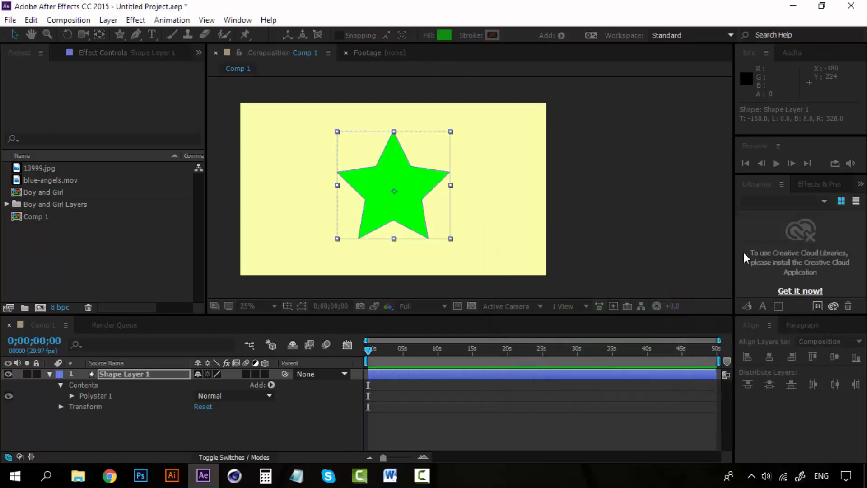
pyautogui.click(264, 374)
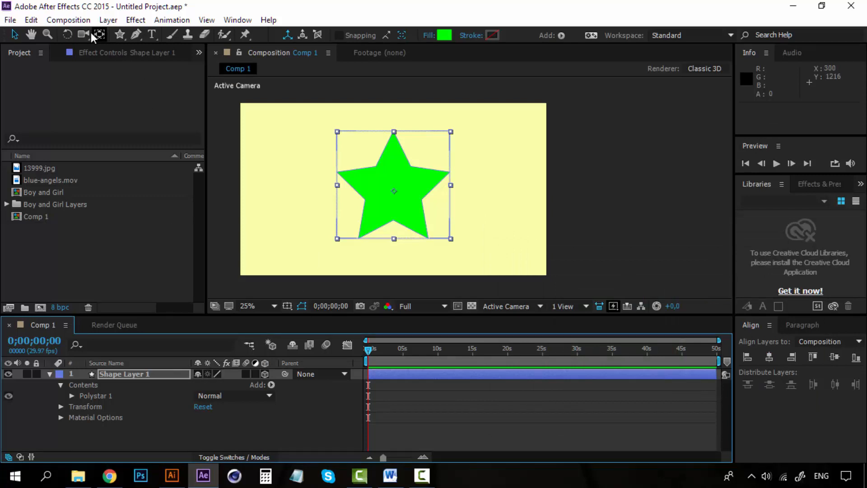
# Try rotating the star shape layer around its X and Y axes with the Rotation tool and rotation values
pyautogui.click(67, 34)
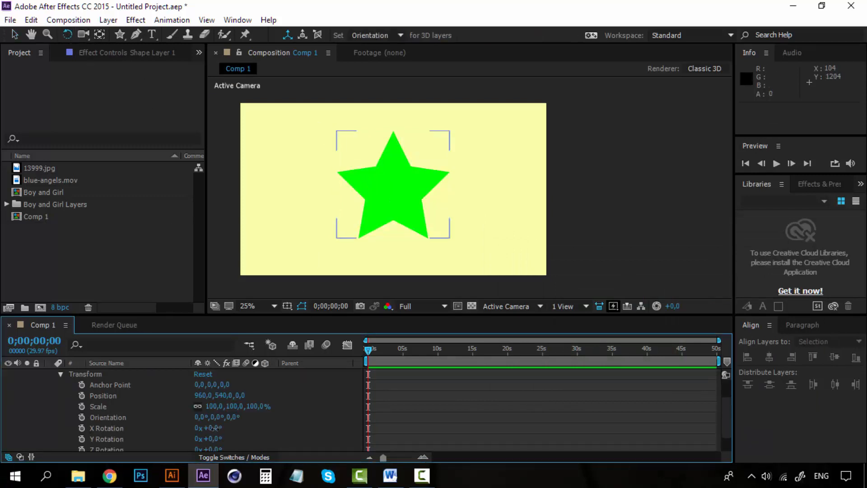
pyautogui.moveTo(214, 427); pyautogui.dragTo(235, 425)
pyautogui.hotkey('ctrl', 'z')
pyautogui.click(422, 475)
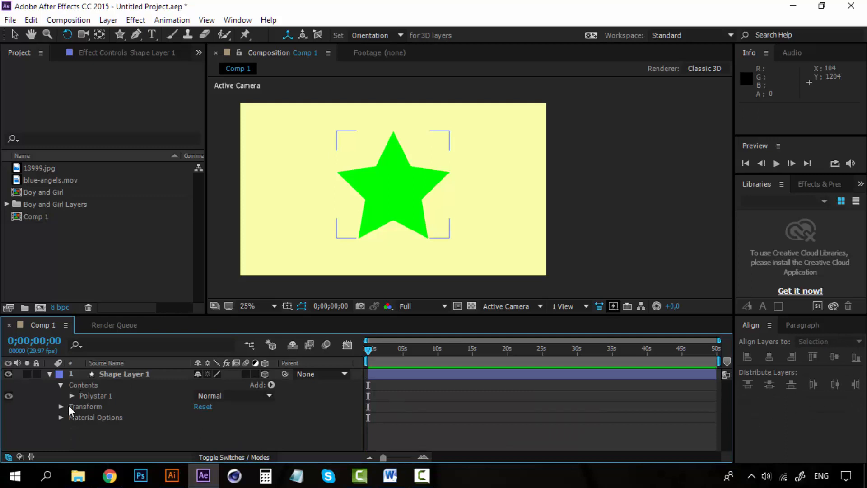
pyautogui.click(61, 406)
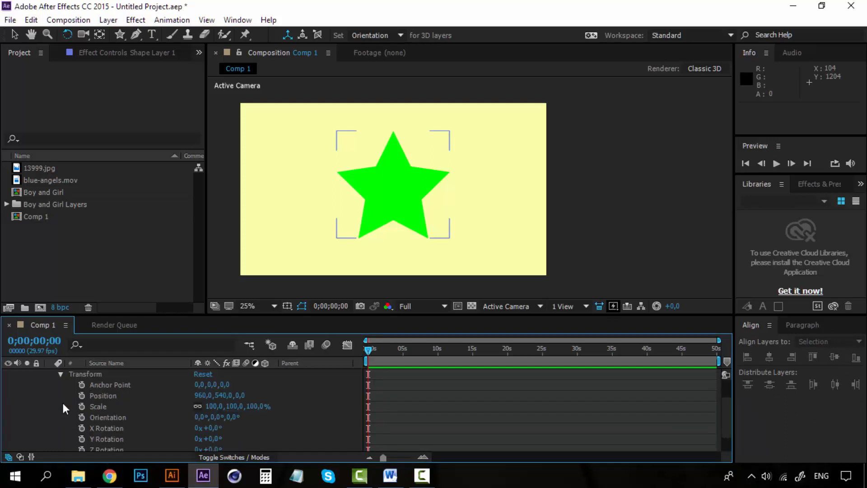
pyautogui.moveTo(218, 432); pyautogui.dragTo(251, 418)
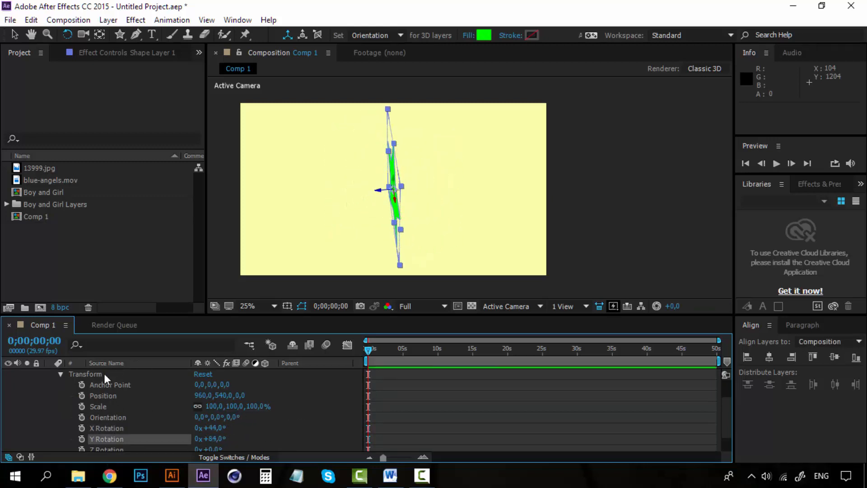
# Delete the star shape layer from the composition
pyautogui.scroll(2, 101, 378)
pyautogui.click(134, 373)
pyautogui.press('Delete')
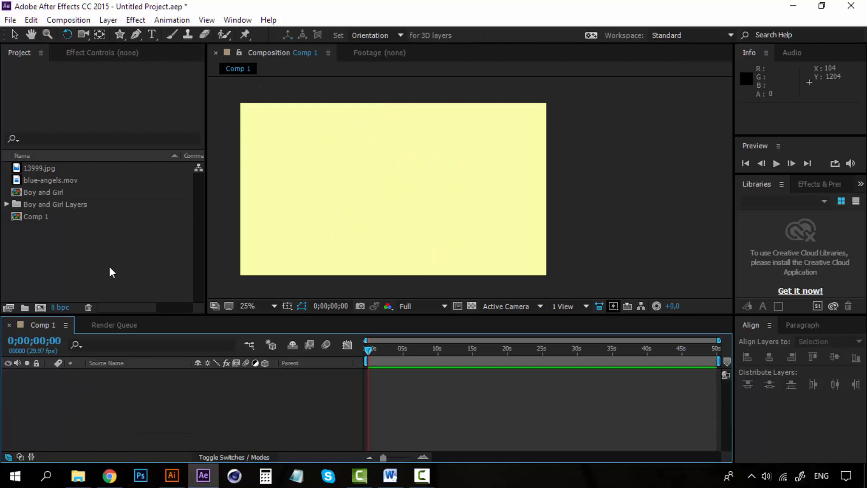
# Add the 13999.jpg image from the project to the composition
pyautogui.click(109, 266)
pyautogui.click(44, 168)
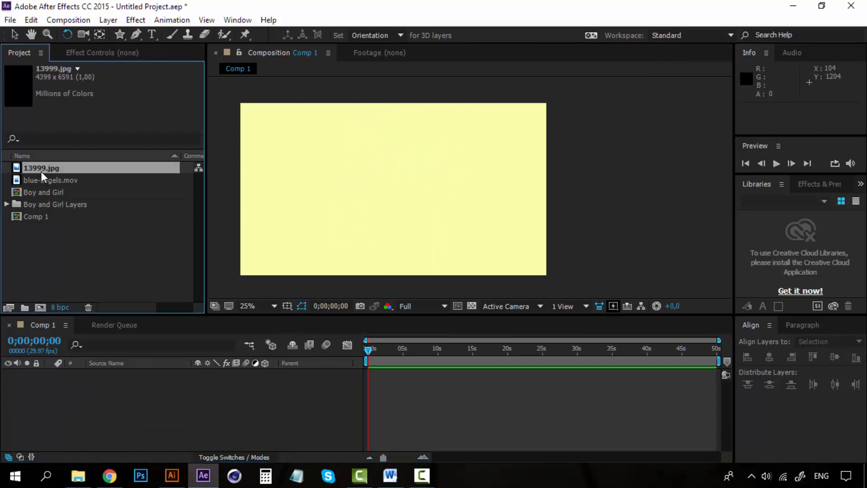
pyautogui.moveTo(44, 169); pyautogui.dragTo(383, 211)
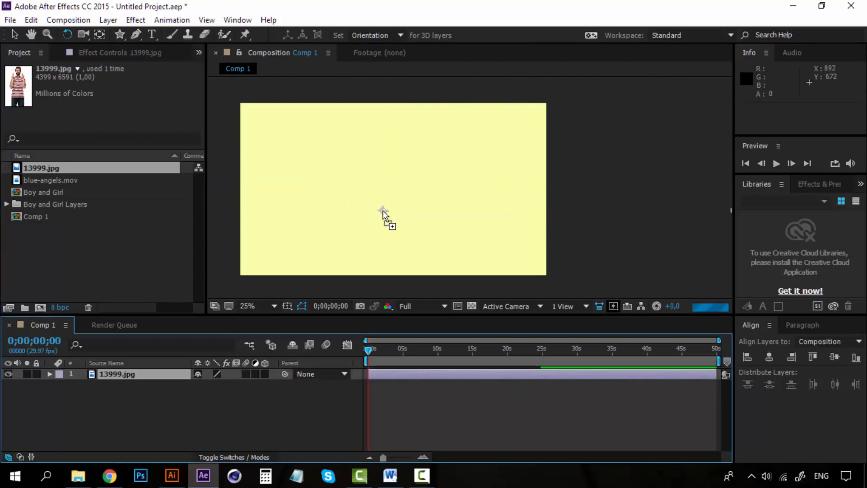
# Scale the 13999.jpg layer down to 15%
pyautogui.press('s')
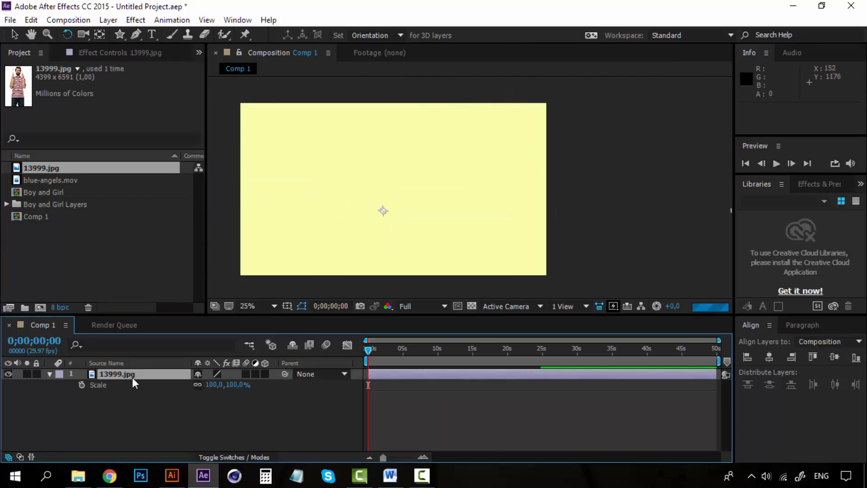
pyautogui.moveTo(236, 388); pyautogui.dragTo(181, 384)
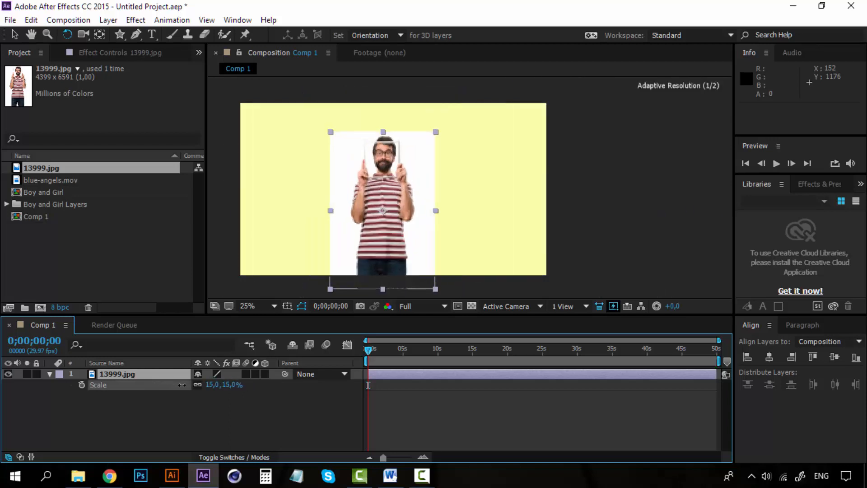
# Reposition the photo in the frame and resize it to about 12.6% scale
pyautogui.click(17, 35)
pyautogui.moveTo(399, 173)
pyautogui.mouseDown()
pyautogui.moveTo(417, 146)
pyautogui.moveTo(410, 159)
pyautogui.mouseUp()
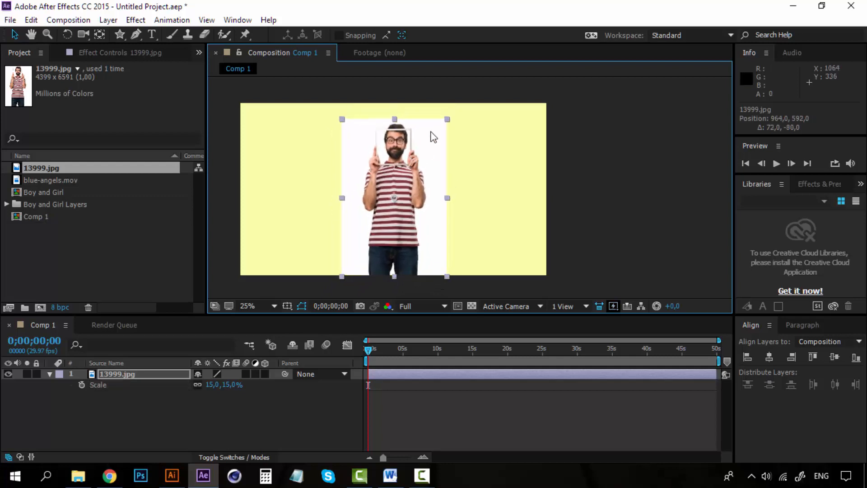
pyautogui.moveTo(447, 120); pyautogui.dragTo(437, 129)
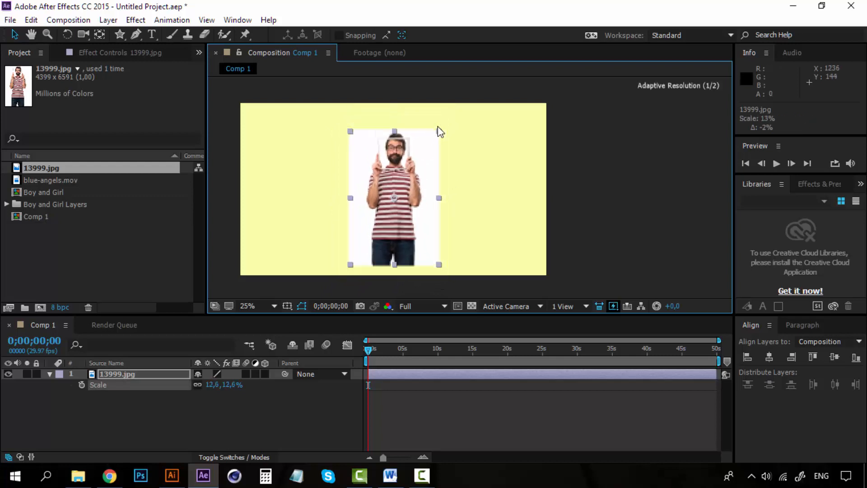
pyautogui.moveTo(420, 178); pyautogui.dragTo(419, 175)
# Change the composition's background colour to white, FFFFFF, in the composition settings
pyautogui.click(77, 20)
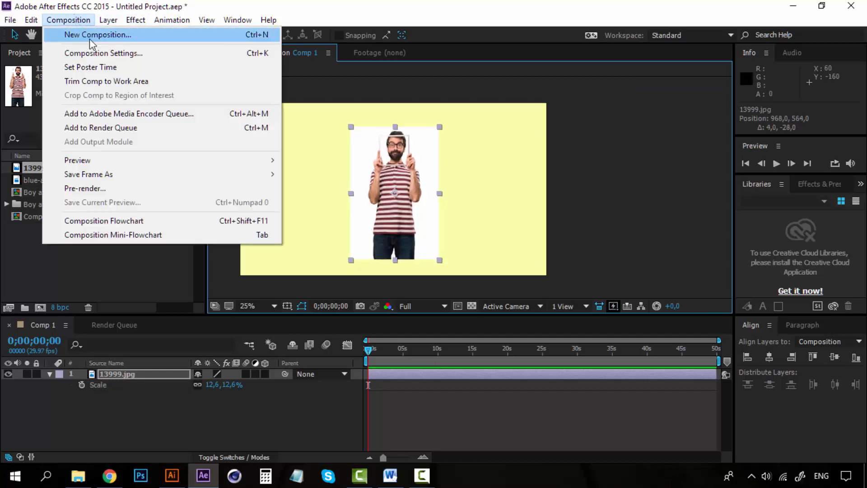
pyautogui.click(133, 54)
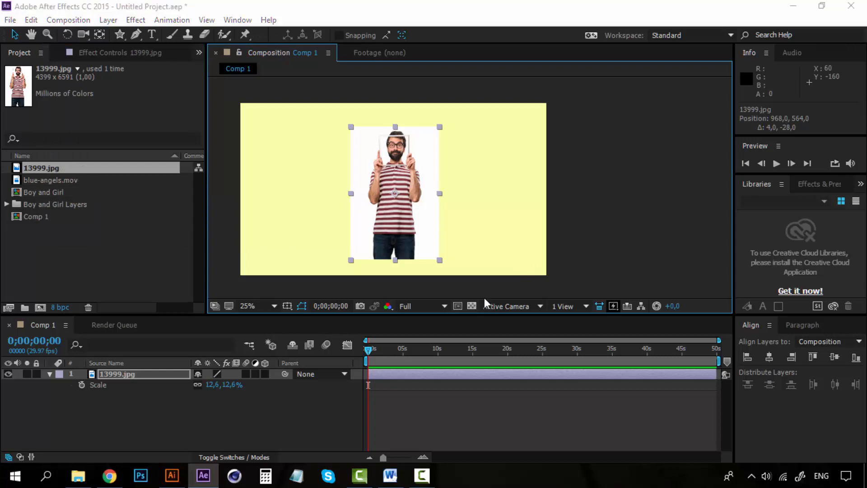
pyautogui.click(442, 346)
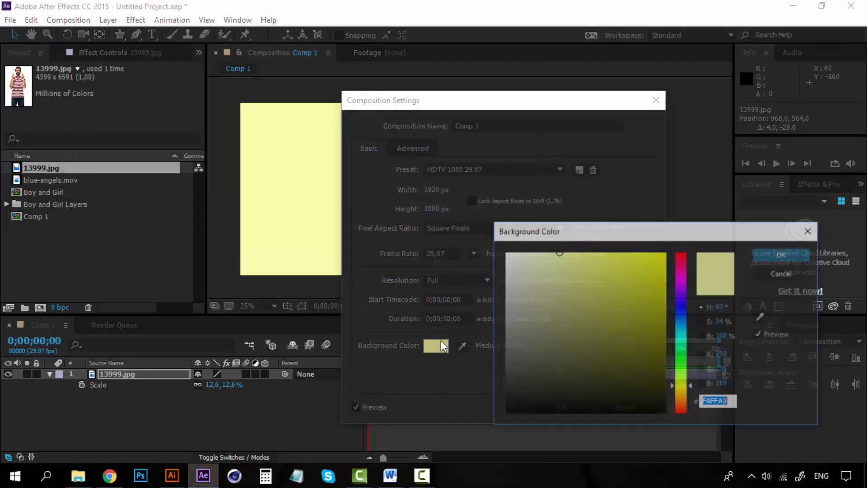
pyautogui.moveTo(512, 261); pyautogui.dragTo(474, 220)
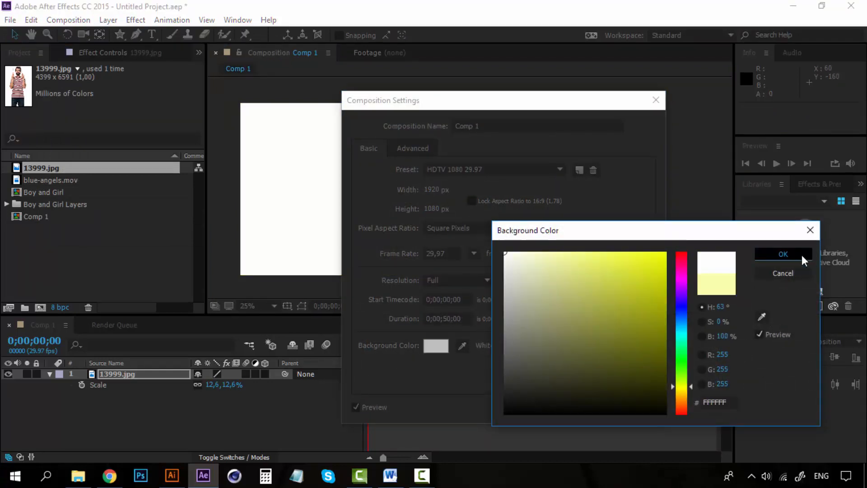
pyautogui.click(801, 254)
pyautogui.click(563, 412)
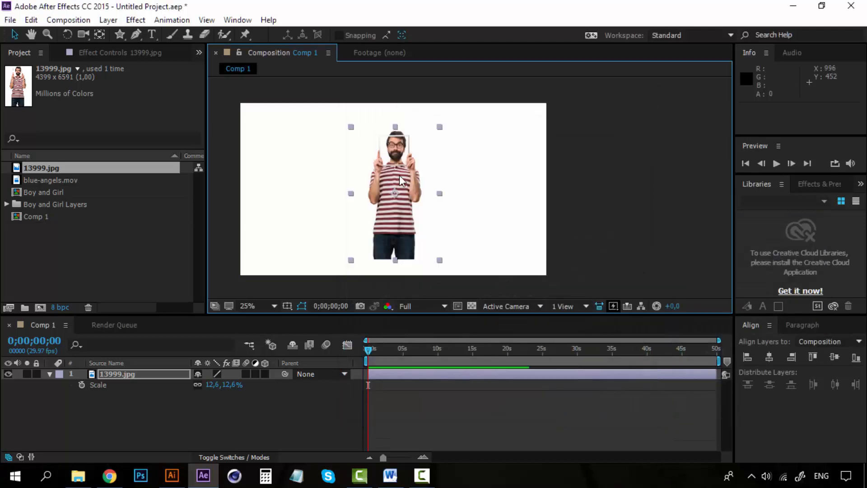
# Move the photo down about 100 px and make it a 3D layer
pyautogui.moveTo(400, 176); pyautogui.dragTo(399, 195)
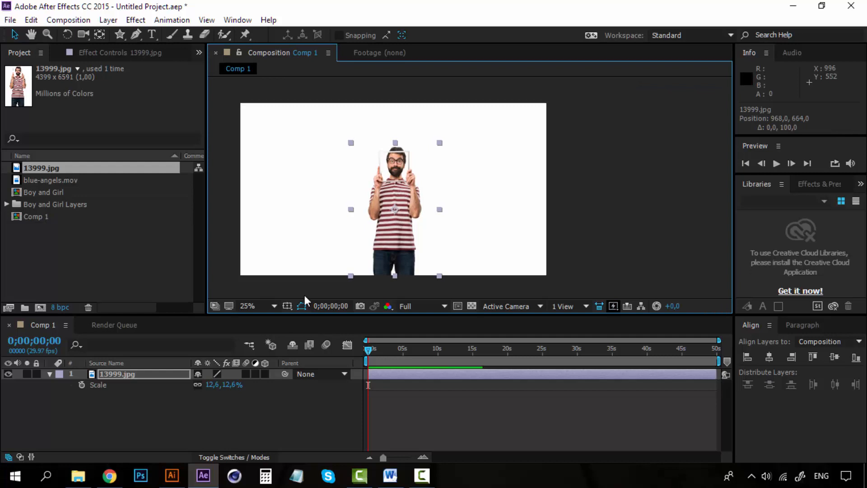
pyautogui.click(266, 374)
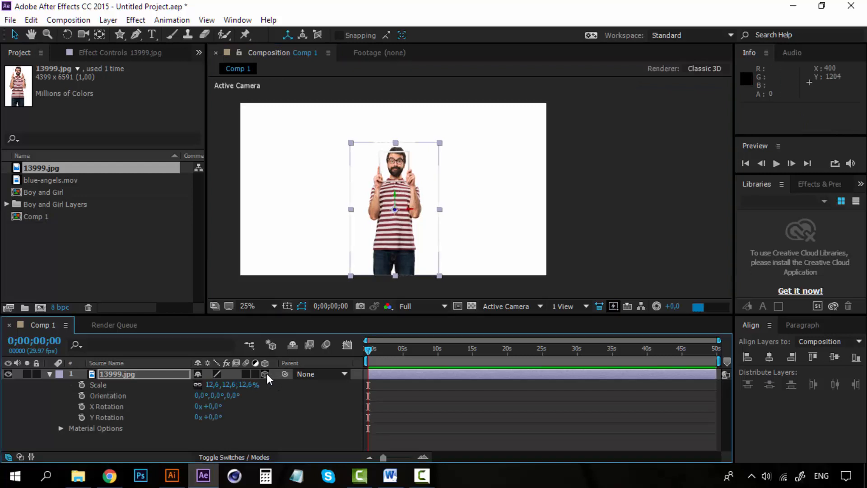
# Try moving the photo in a zoomed-in composition view
pyautogui.press('.')
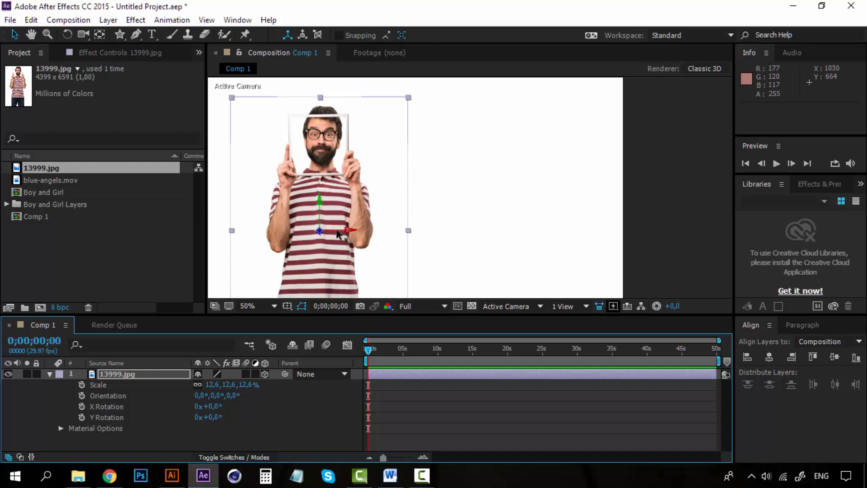
pyautogui.click(323, 206)
pyautogui.moveTo(326, 201); pyautogui.dragTo(331, 200)
pyautogui.hotkey('ctrl', 'z')
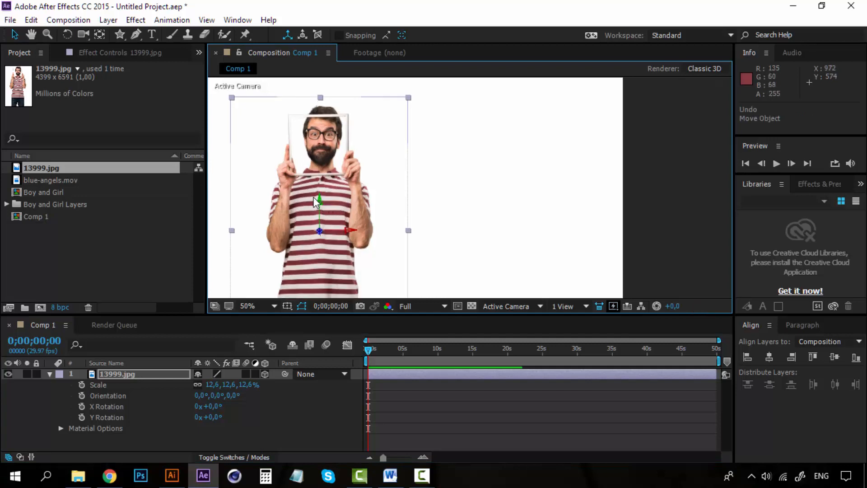
# Try rotating the photo's Y orientation about 46° with the Rotation tool
pyautogui.click(67, 34)
pyautogui.moveTo(320, 211)
pyautogui.mouseDown()
pyautogui.moveTo(332, 205)
pyautogui.moveTo(313, 207)
pyautogui.moveTo(337, 206)
pyautogui.moveTo(309, 218)
pyautogui.mouseUp()
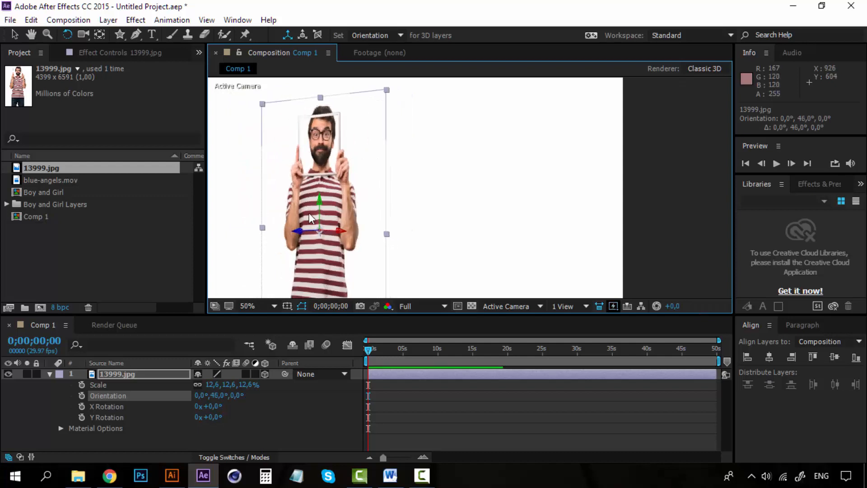
pyautogui.hotkey('ctrl', 'z')
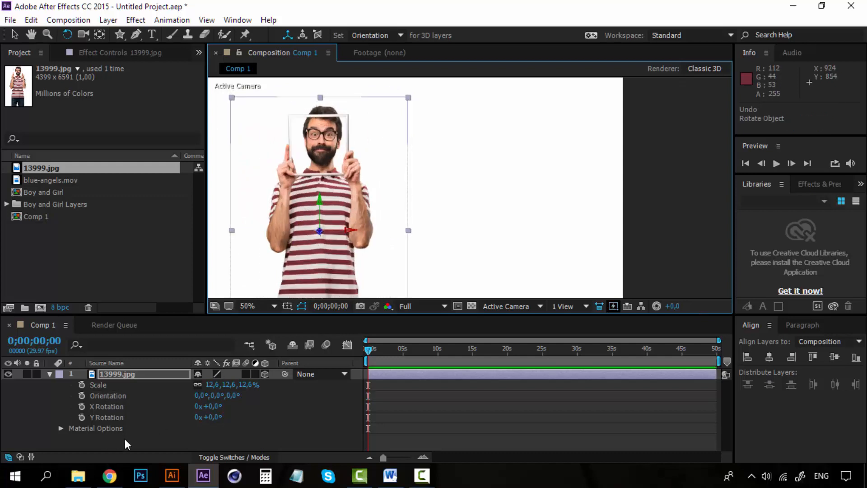
# Select the photo layer and start keyframing its Y Rotation at the first frame
pyautogui.click(125, 436)
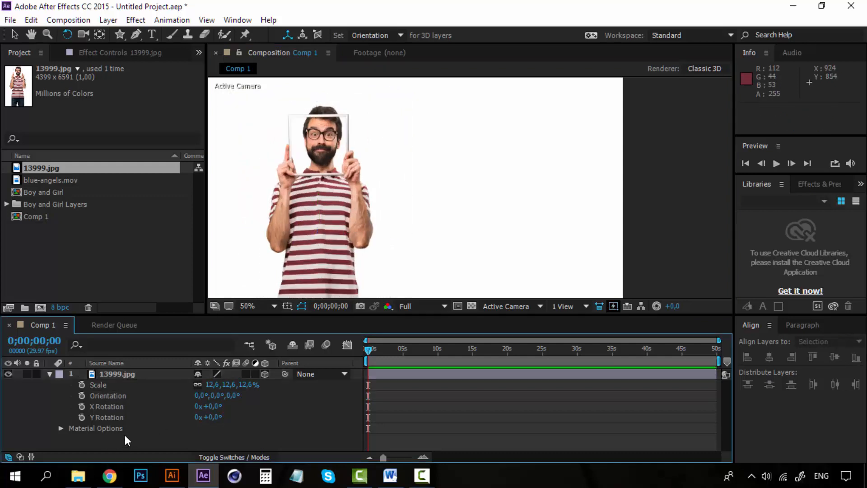
pyautogui.click(126, 375)
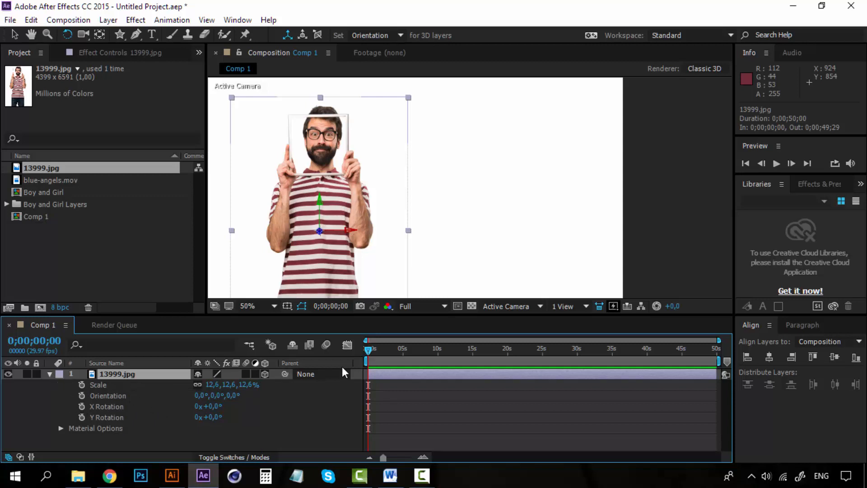
pyautogui.click(81, 417)
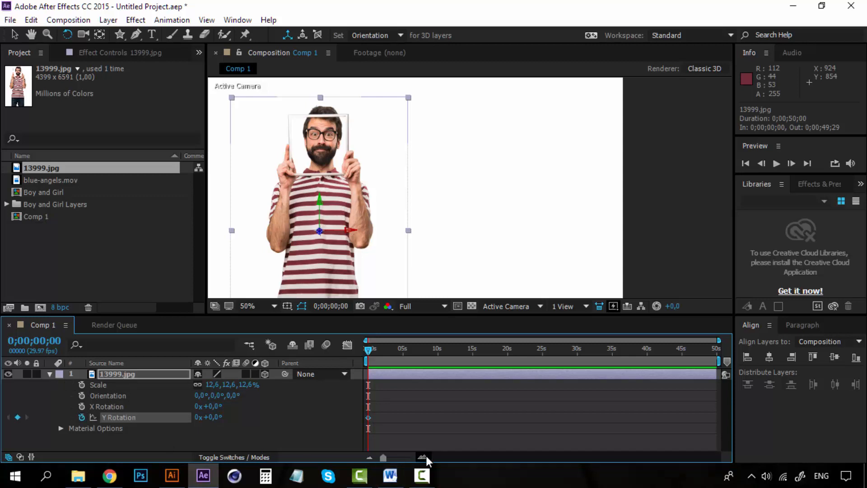
# Zoom into the timeline and set a Y Rotation keyframe of +62° at 0;00;00;13
pyautogui.click(426, 456)
pyautogui.click(426, 456)
pyautogui.click(427, 456)
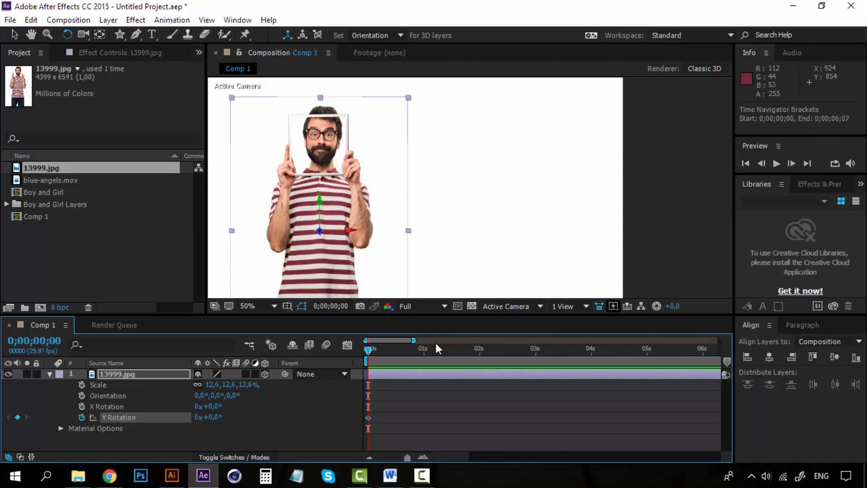
pyautogui.click(393, 350)
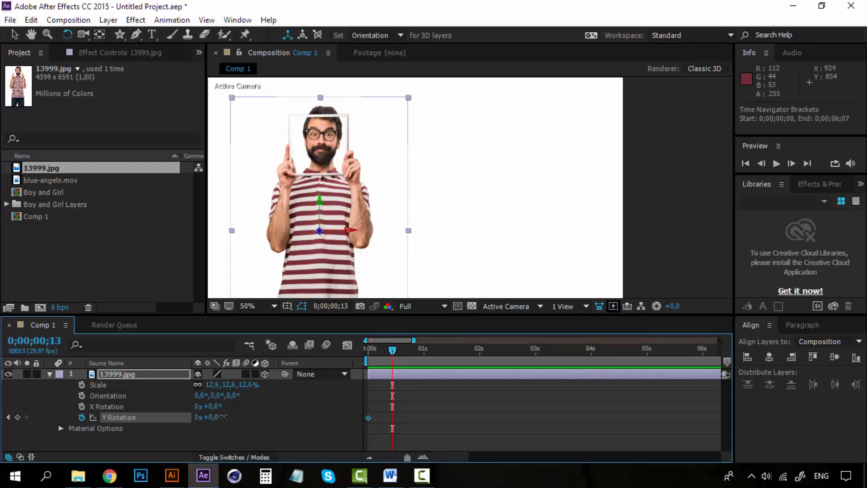
pyautogui.moveTo(223, 417); pyautogui.dragTo(249, 412)
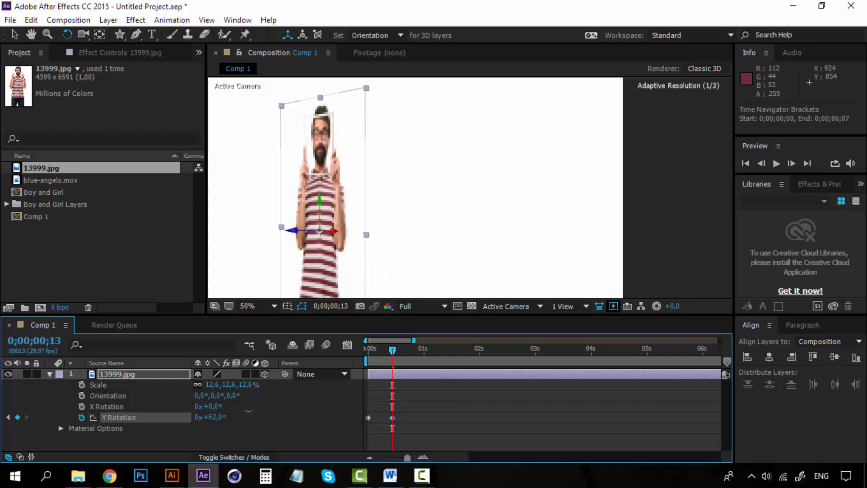
# Add a Y Rotation keyframe of -51° at 0;00;01;00
pyautogui.click(424, 350)
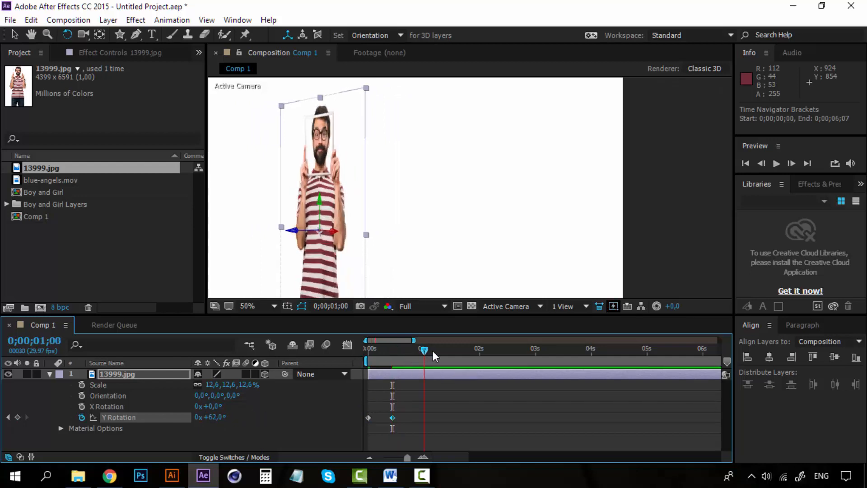
pyautogui.press('Home')
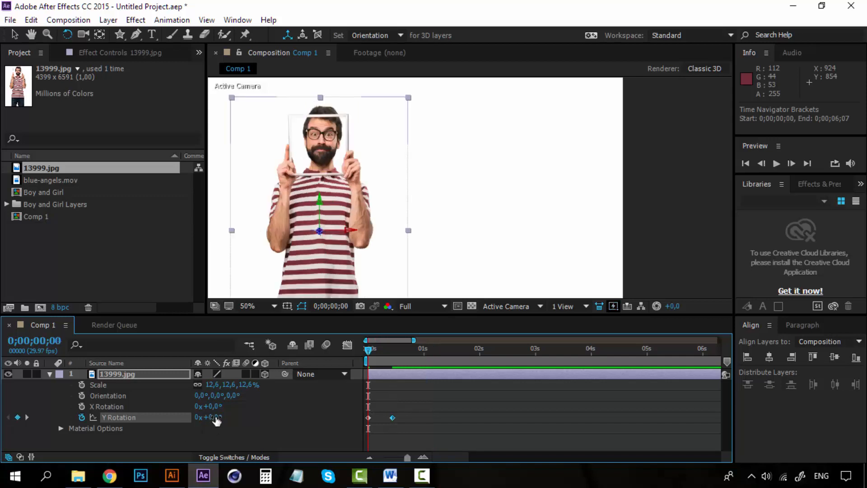
pyautogui.click(423, 352)
pyautogui.moveTo(215, 422); pyautogui.dragTo(142, 421)
pyautogui.scroll(-1, 312, 221)
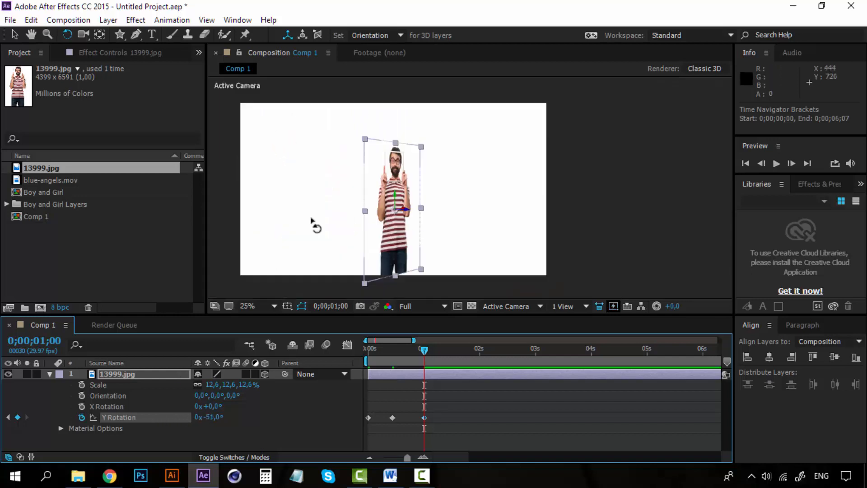
# Set the preview resolution to Half and play the animation from the start
pyautogui.click(13, 36)
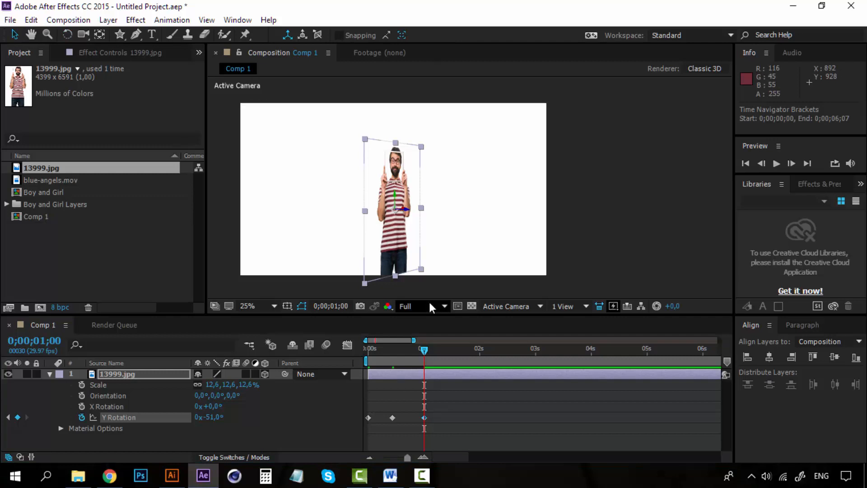
pyautogui.click(425, 307)
pyautogui.click(429, 353)
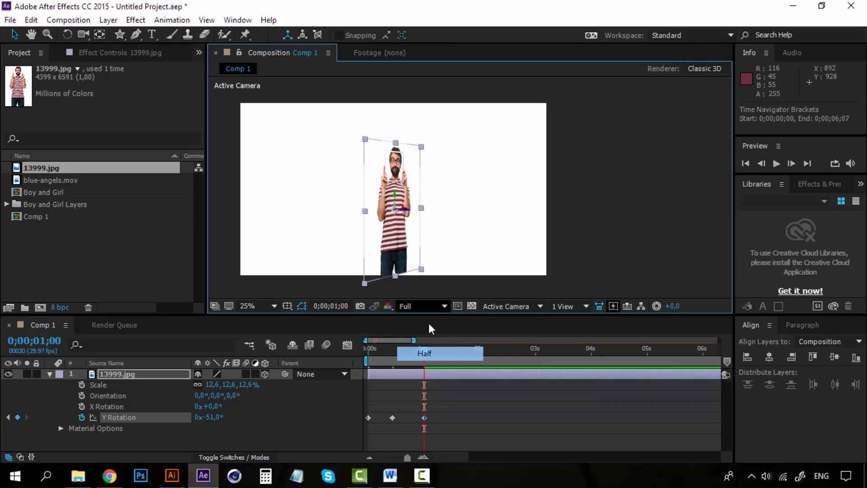
pyautogui.click(429, 323)
pyautogui.press('Home')
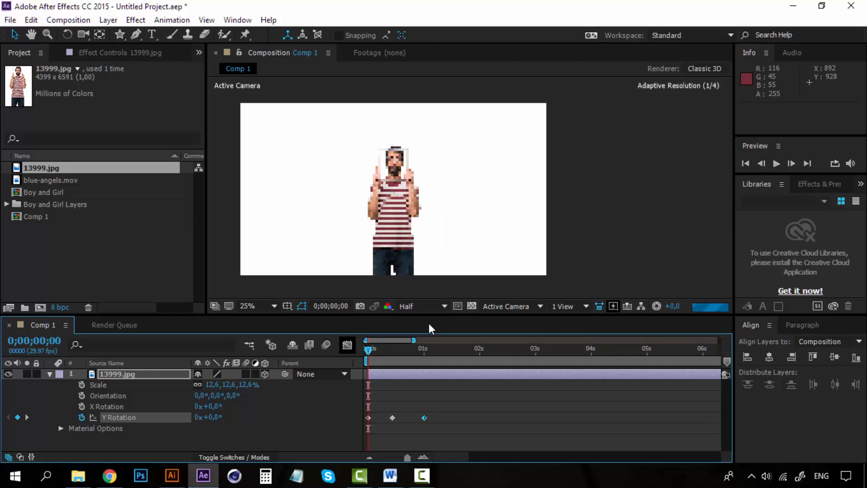
pyautogui.press('space')
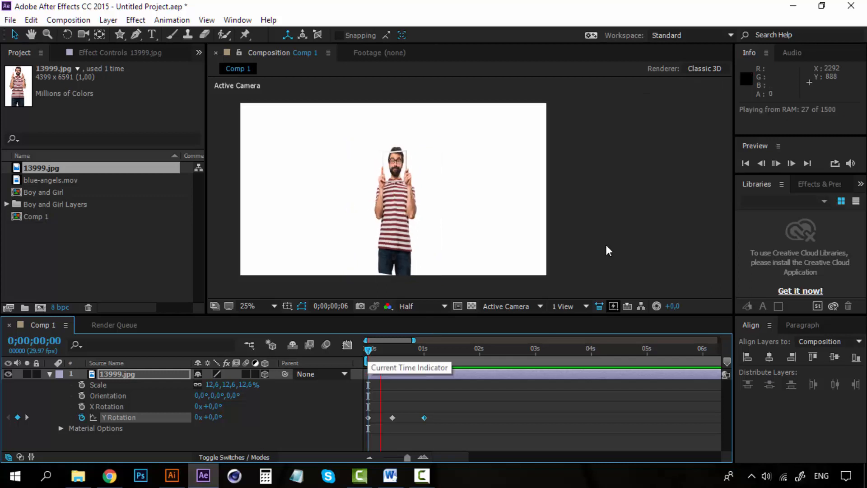
# Return to the first frame and nudge the photo layer slightly downward
pyautogui.click(368, 350)
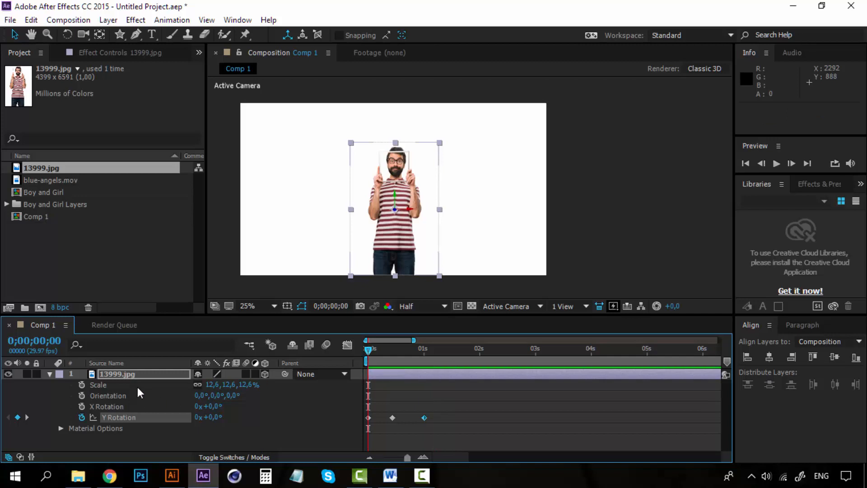
pyautogui.press('Down')
pyautogui.press('Down')
pyautogui.press('Down')
pyautogui.press('Down')
pyautogui.press('Down')
pyautogui.press('Down')
pyautogui.press('Down')
pyautogui.press('Down')
pyautogui.press('Down')
pyautogui.press('Down')
pyautogui.press('Down')
pyautogui.press('Down')
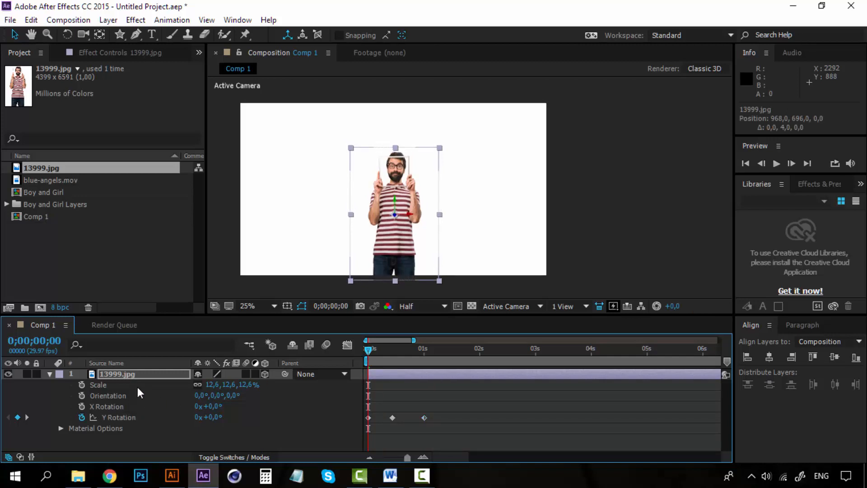
pyautogui.press('Down')
pyautogui.press('Down')
pyautogui.press('Down')
pyautogui.press('Down')
# Copy the two later Y Rotation keyframes and paste them twice further along the timeline, starting at 0;00;01;13
pyautogui.moveTo(437, 416); pyautogui.dragTo(388, 425)
pyautogui.click(430, 416)
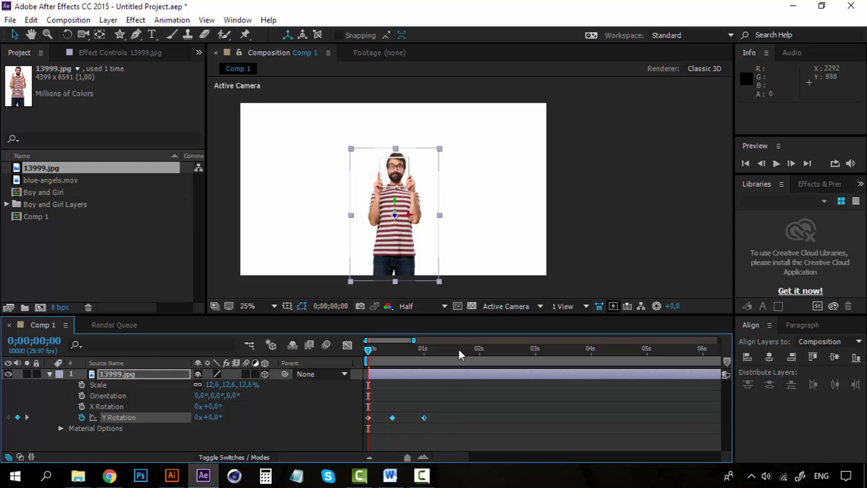
pyautogui.hotkey('ctrl', 'c')
pyautogui.click(448, 355)
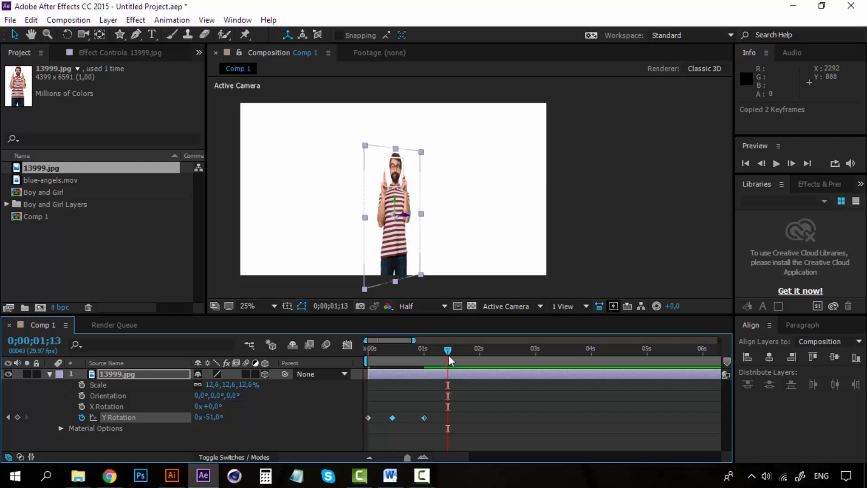
pyautogui.moveTo(448, 355); pyautogui.dragTo(450, 355)
pyautogui.hotkey('ctrl', 'v')
pyautogui.moveTo(457, 348); pyautogui.dragTo(355, 351)
pyautogui.hotkey('ctrl', 'v')
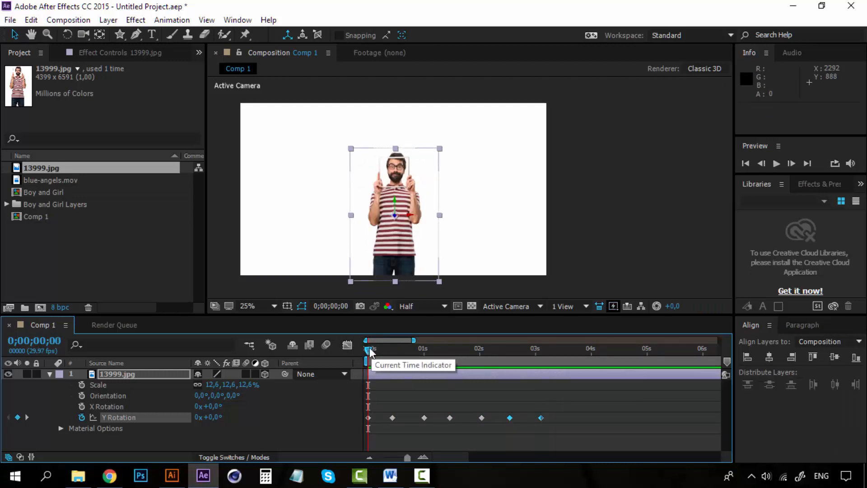
# Play the rotation animation and inspect the photo at 0;00;01;00 by zooming the viewer in and out
pyautogui.press('space')
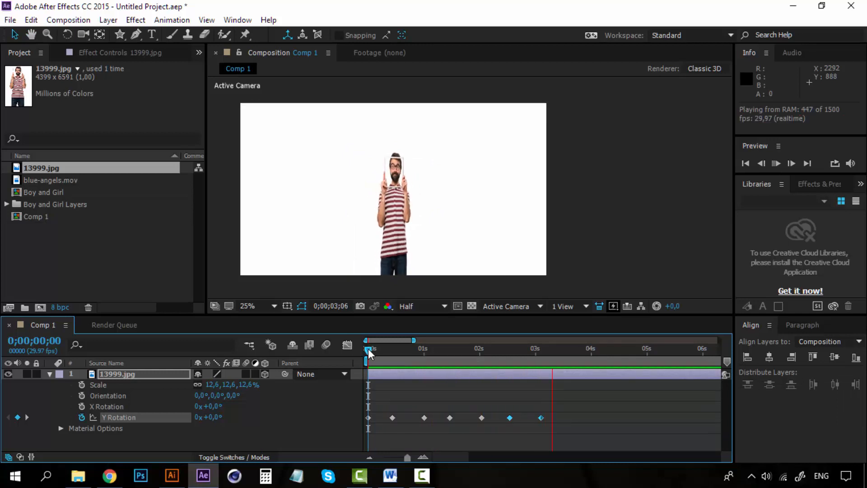
pyautogui.moveTo(367, 349); pyautogui.dragTo(424, 350)
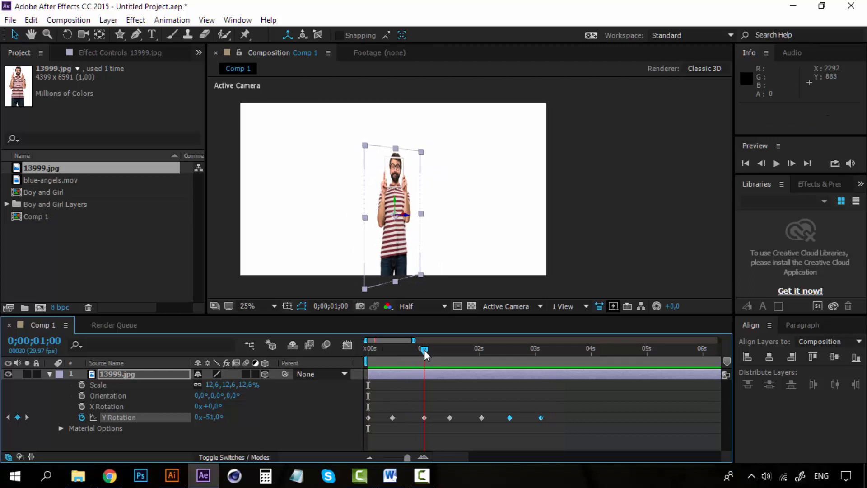
pyautogui.press('.')
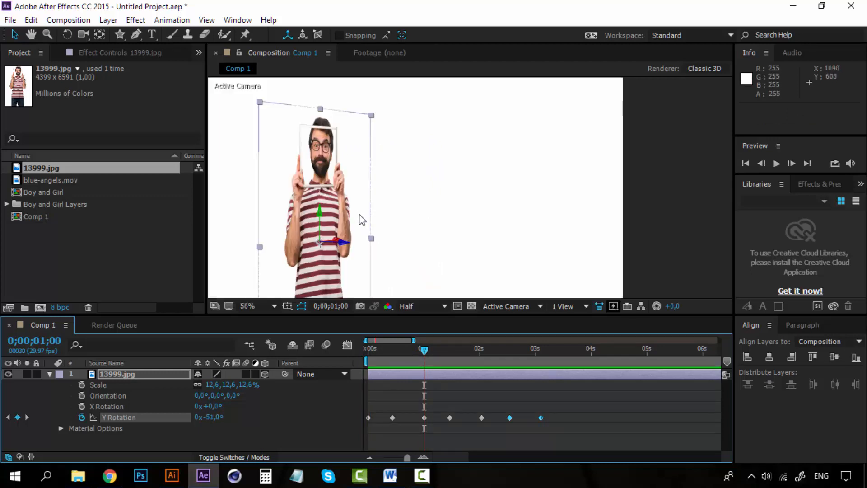
pyautogui.press(',')
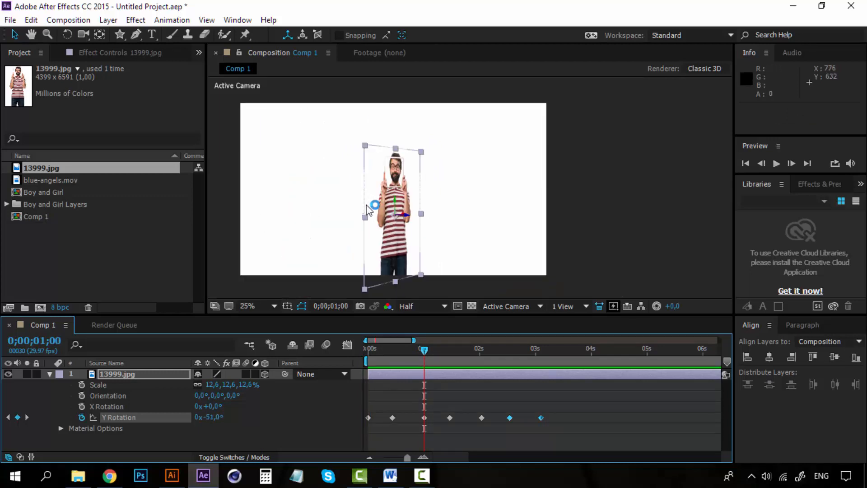
pyautogui.press('.')
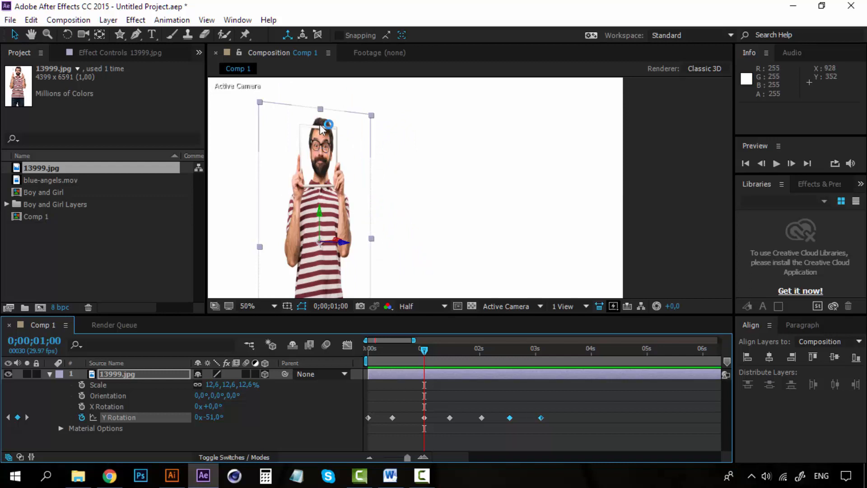
pyautogui.press(',')
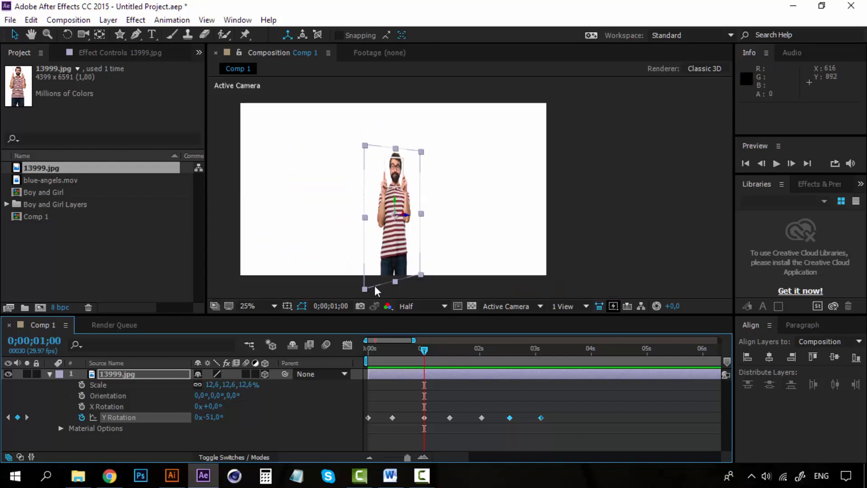
pyautogui.moveTo(426, 348); pyautogui.dragTo(354, 347)
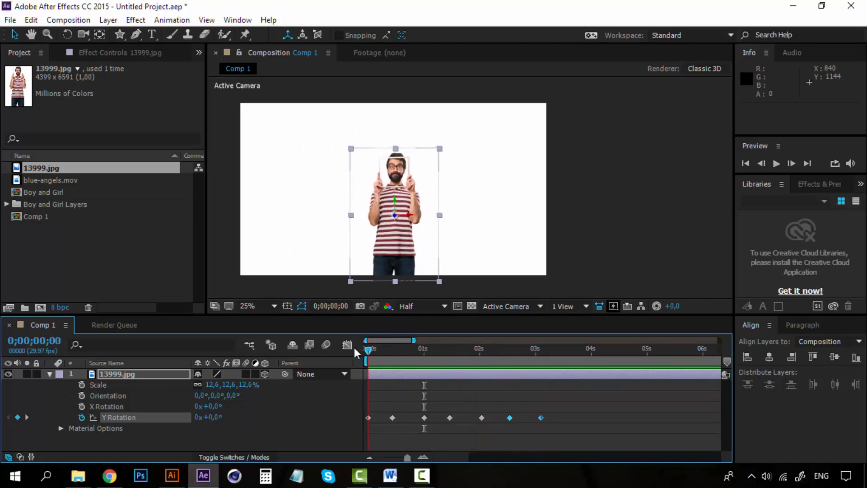
# Delete the photo layer from the composition
pyautogui.click(112, 373)
pyautogui.press('Delete')
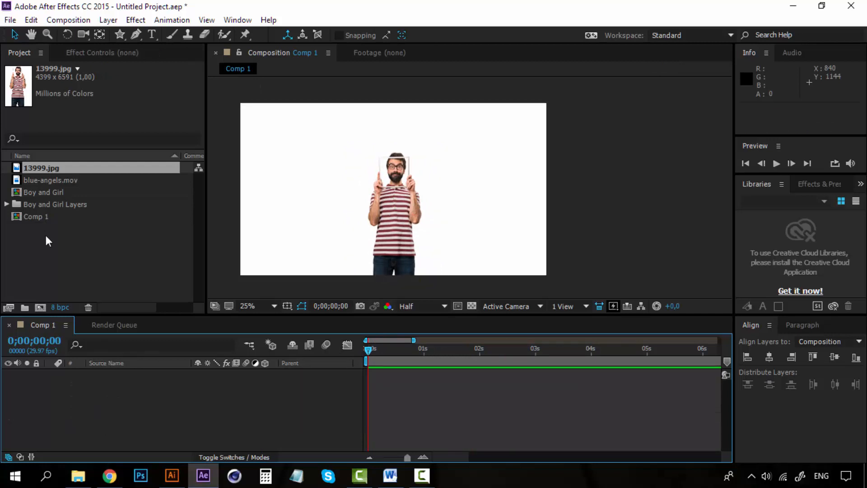
# Add blue-angels.mov to the composition and preview its playback
pyautogui.moveTo(55, 180); pyautogui.dragTo(398, 194)
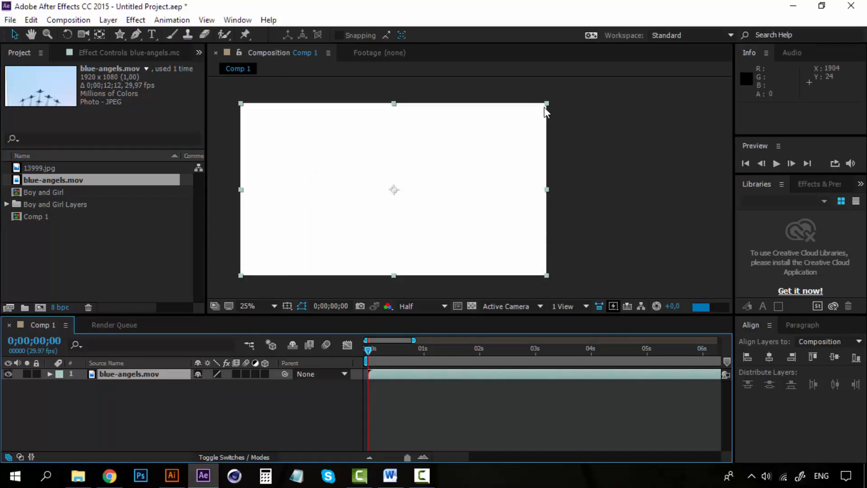
pyautogui.click(167, 418)
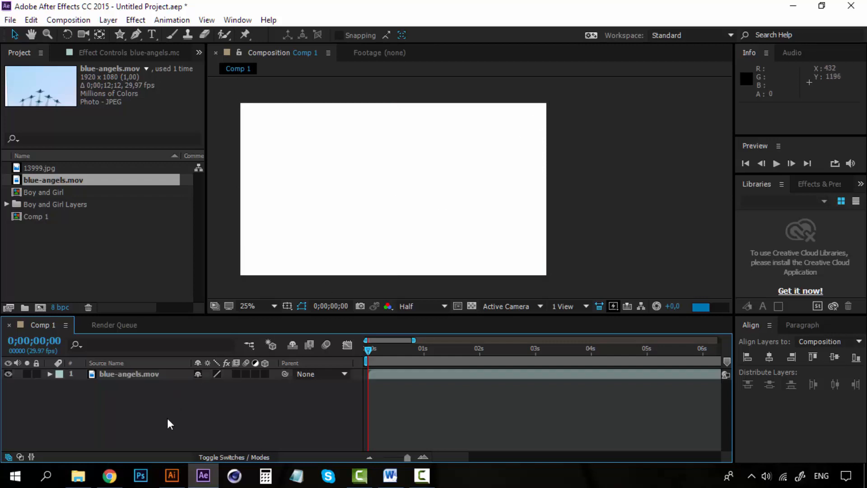
pyautogui.press('space')
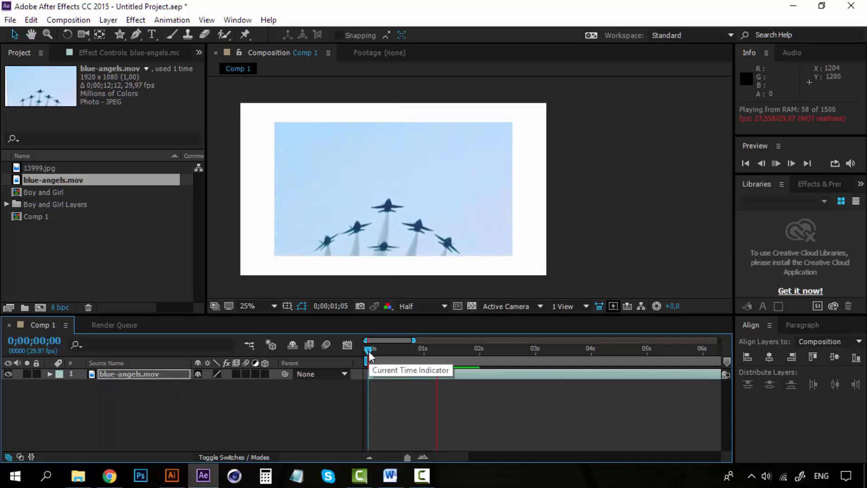
pyautogui.press('space')
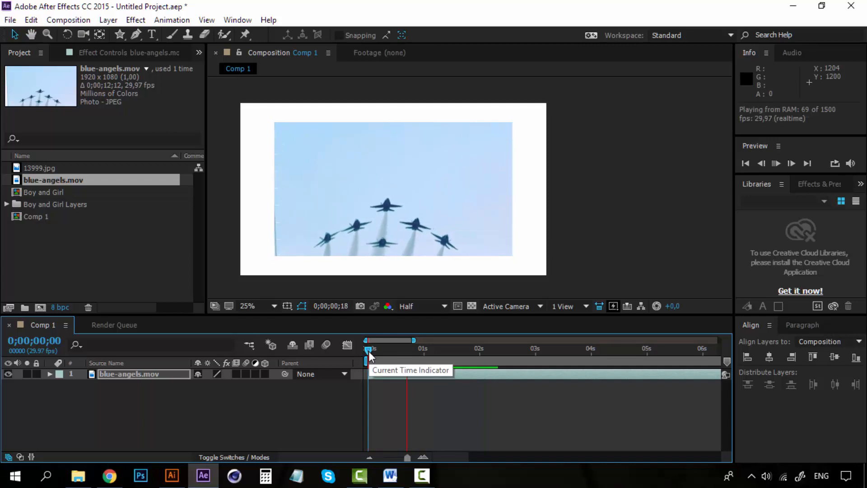
pyautogui.press('space')
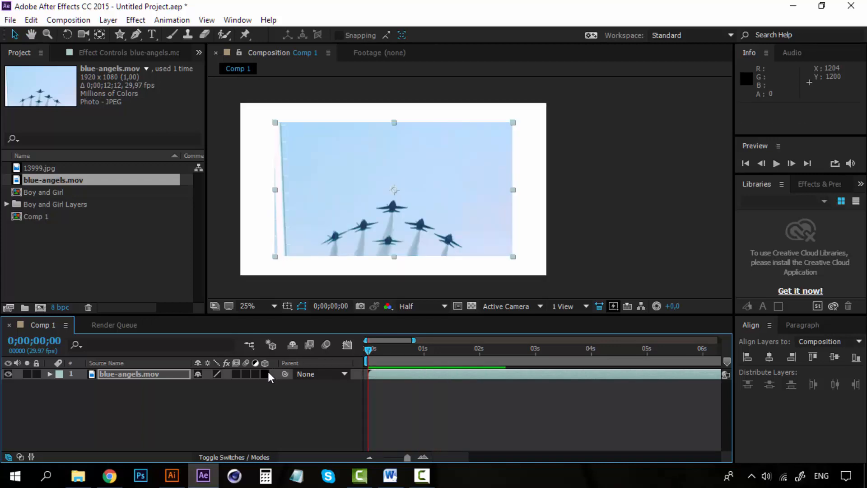
# Make the blue-angels layer 3D and rotate it freely to an orientation of about 333°, 29.5°, 49.3°
pyautogui.click(266, 373)
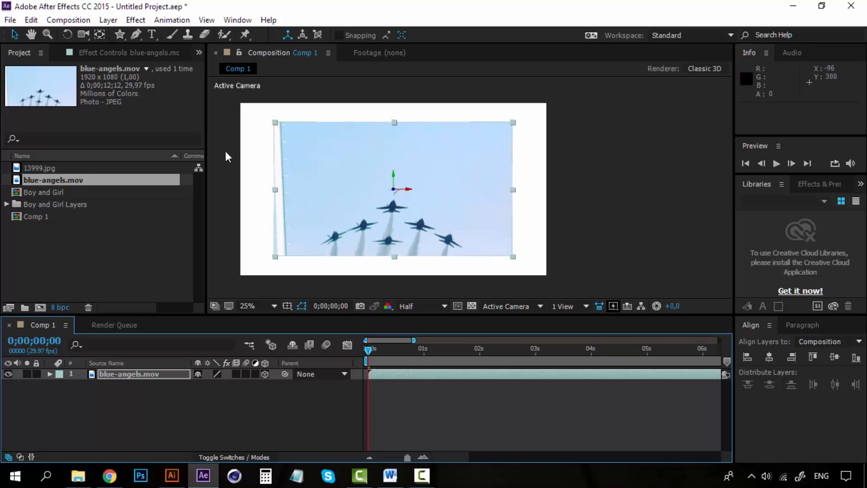
pyautogui.click(66, 34)
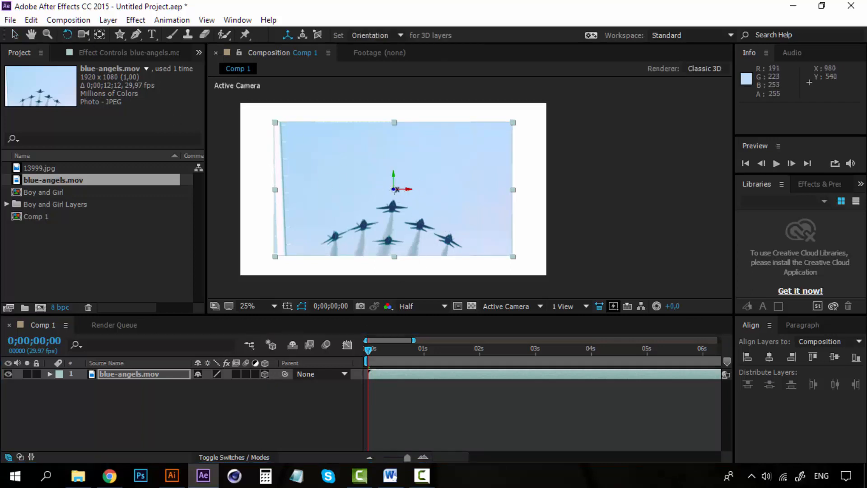
pyautogui.moveTo(393, 190)
pyautogui.mouseDown()
pyautogui.moveTo(386, 199)
pyautogui.moveTo(400, 187)
pyautogui.mouseUp()
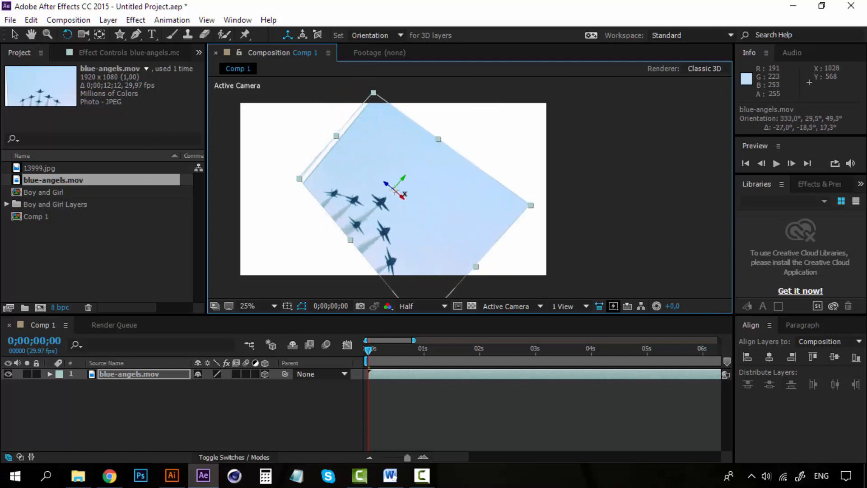
# Preview the rotated video layer repeatedly from the start
pyautogui.press('space')
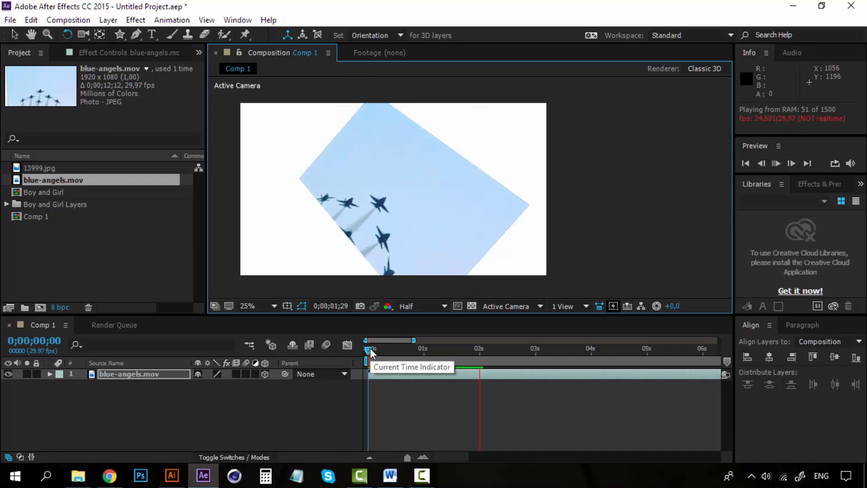
pyautogui.press('space')
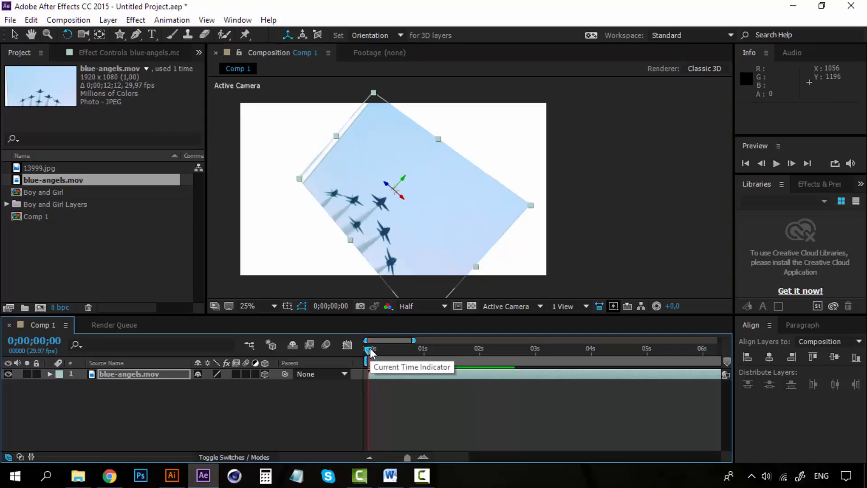
pyautogui.press('space')
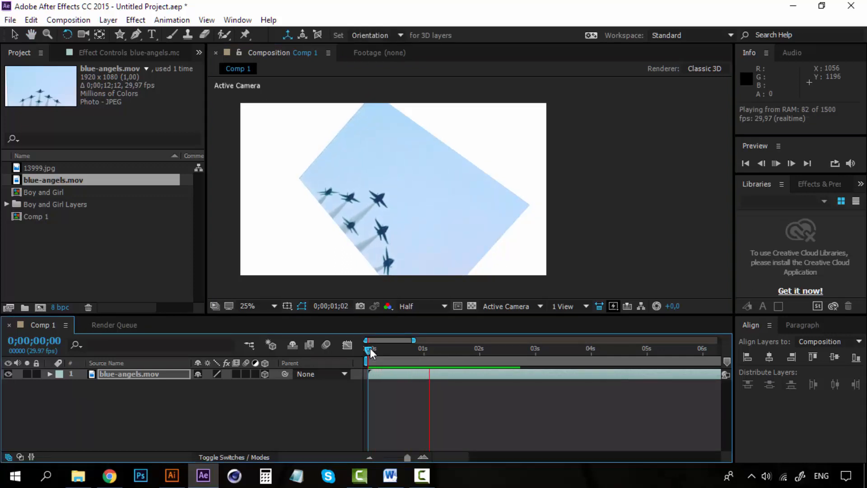
pyautogui.press('space')
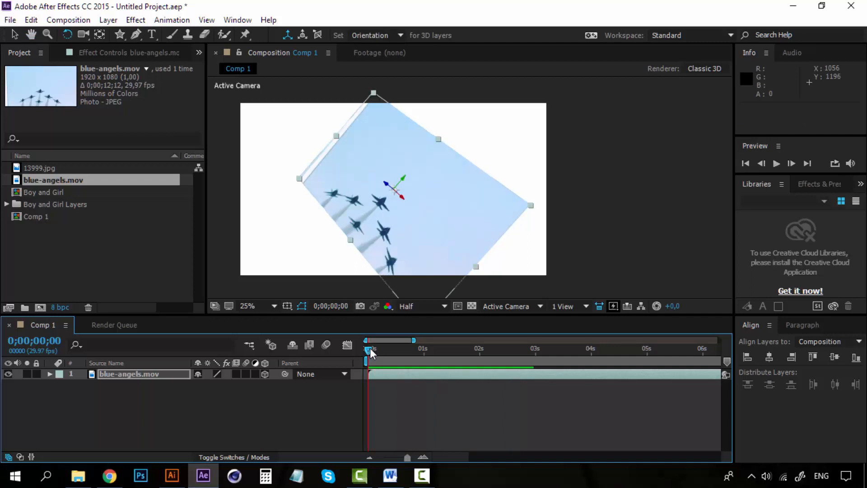
pyautogui.press('space')
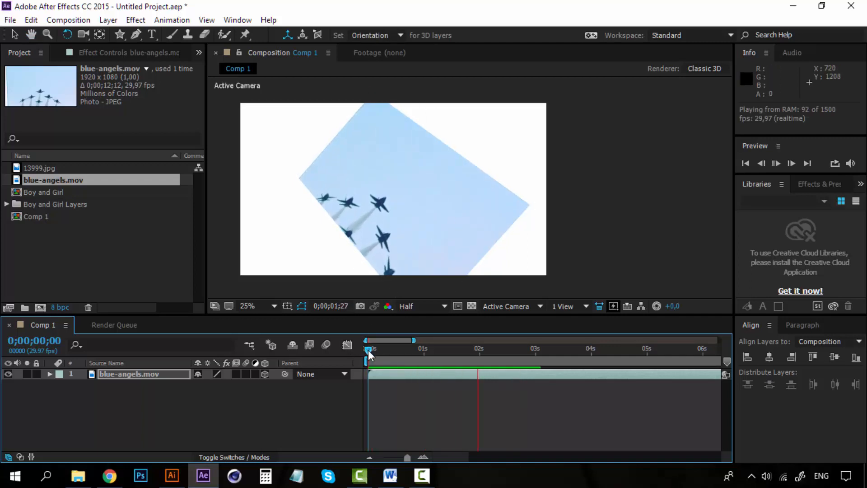
pyautogui.press('space')
pyautogui.press('space')
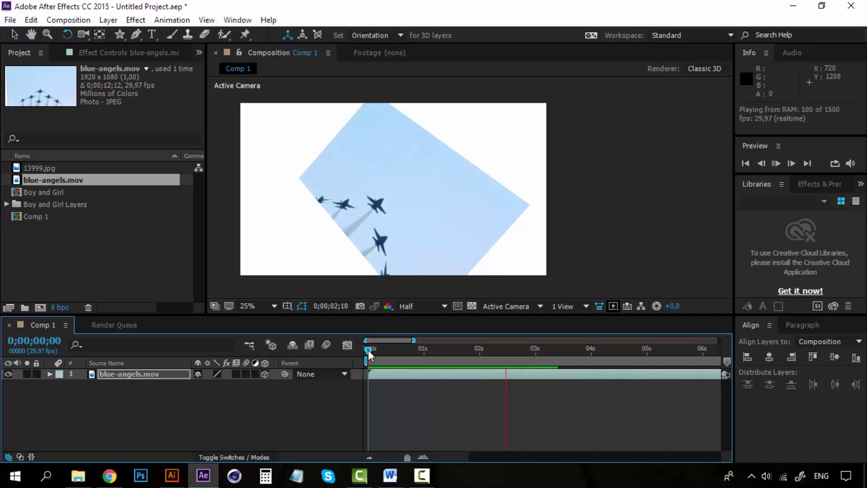
pyautogui.press('space')
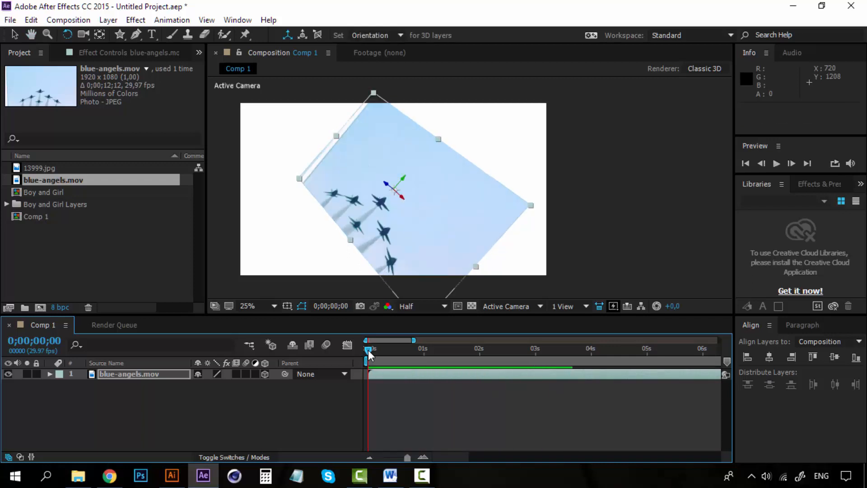
# Delete the video layer from the composition and expand the Boy and Girl Layers folder
pyautogui.click(160, 373)
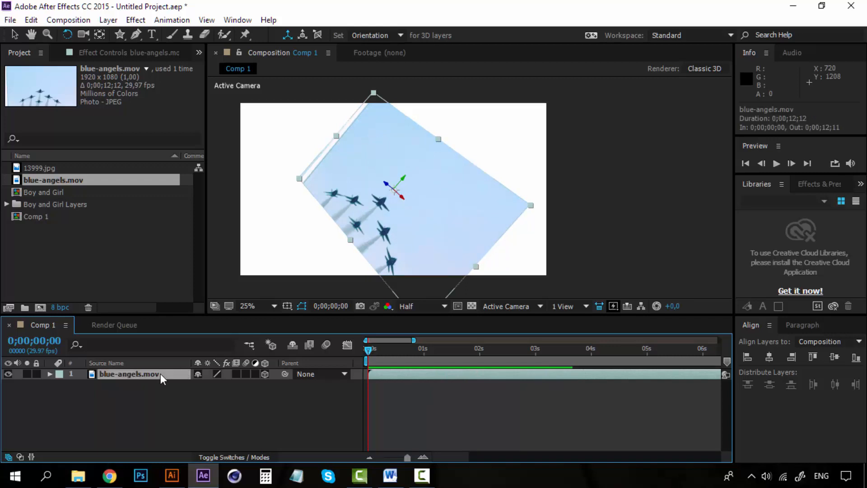
pyautogui.press('Delete')
pyautogui.click(6, 203)
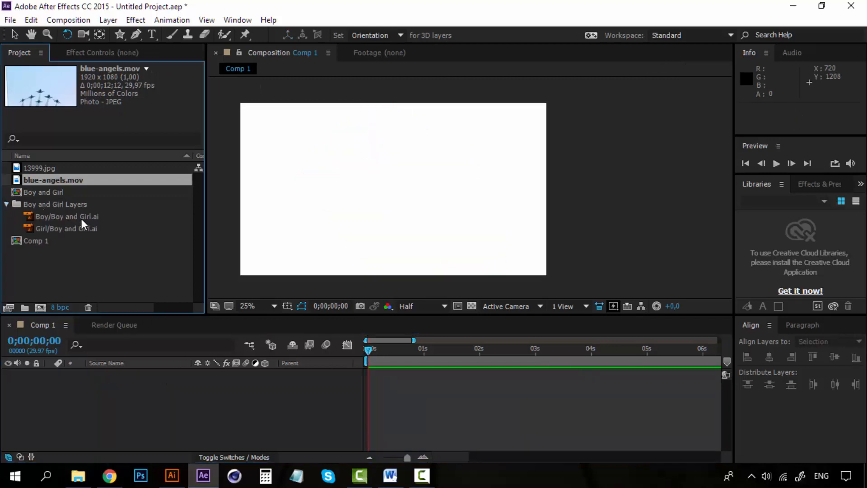
# Add the Boy and Girl layers to the composition
pyautogui.click(81, 219)
pyautogui.keyDown('shift'); pyautogui.click(80, 227); pyautogui.keyUp('shift')
pyautogui.moveTo(92, 213); pyautogui.dragTo(395, 190)
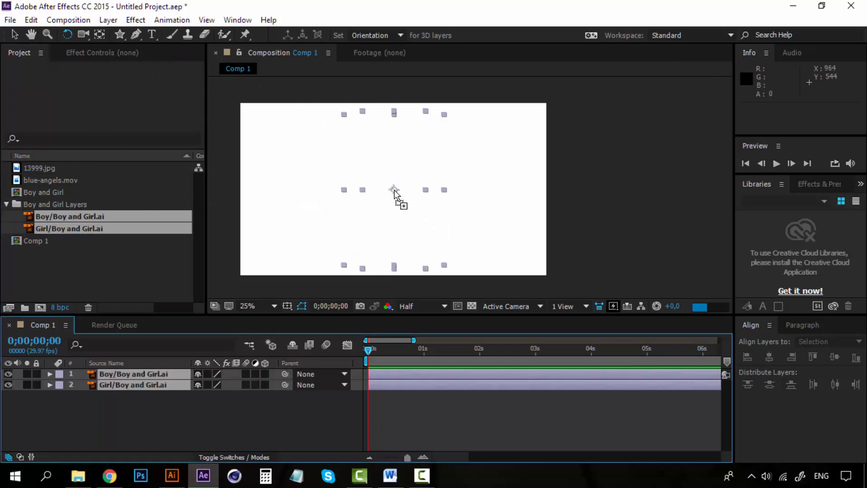
# Move the characters apart so the boy stands on the left and the girl on the right of the frame
pyautogui.click(568, 167)
pyautogui.moveTo(399, 157); pyautogui.dragTo(459, 156)
pyautogui.moveTo(309, 159); pyautogui.dragTo(316, 158)
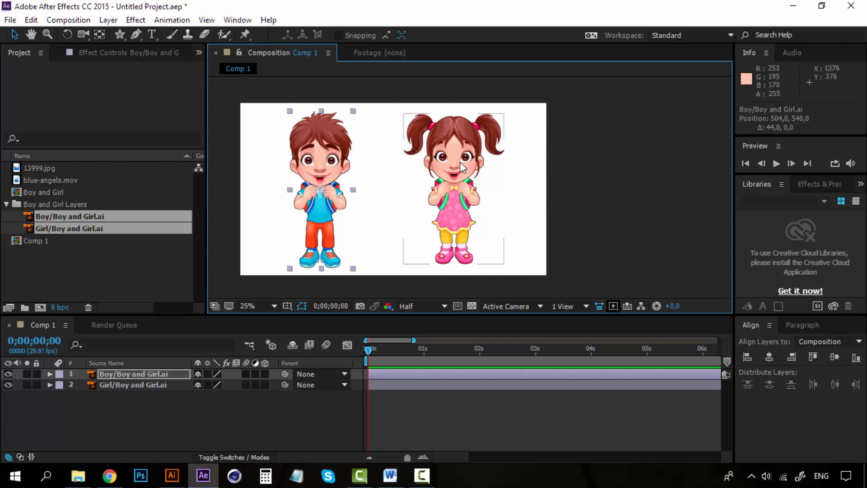
pyautogui.moveTo(460, 162); pyautogui.dragTo(468, 166)
pyautogui.moveTo(317, 141); pyautogui.dragTo(321, 140)
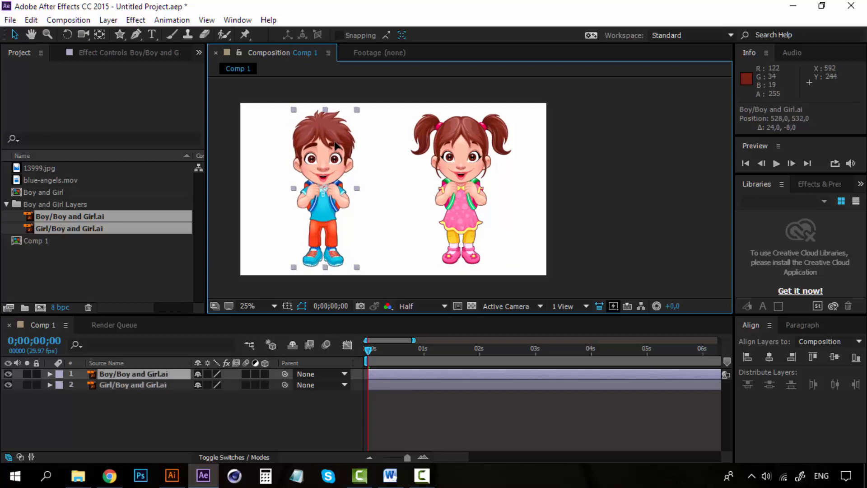
pyautogui.click(116, 374)
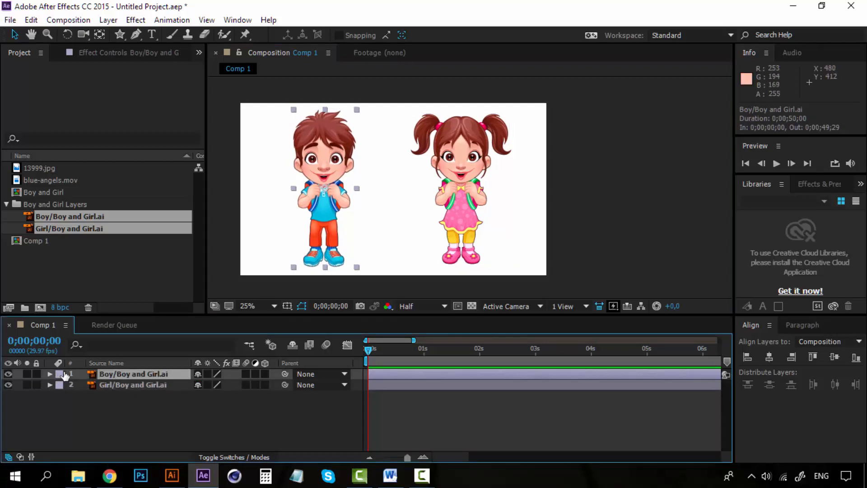
pyautogui.moveTo(484, 160); pyautogui.dragTo(486, 163)
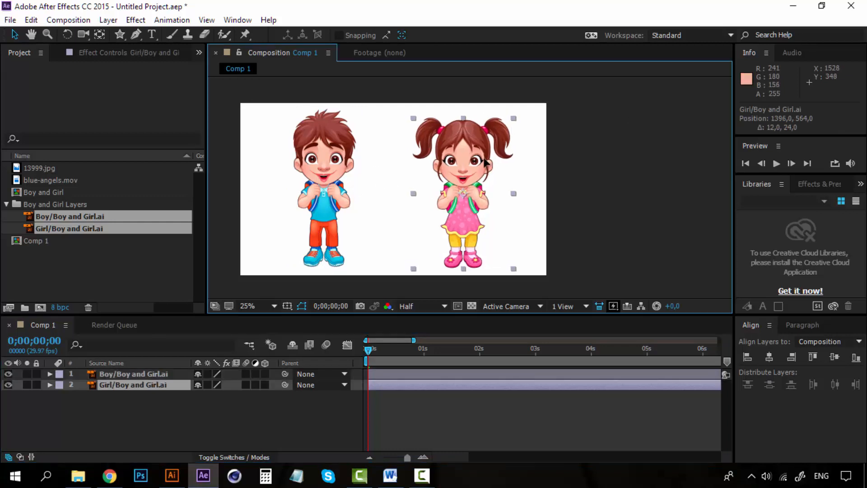